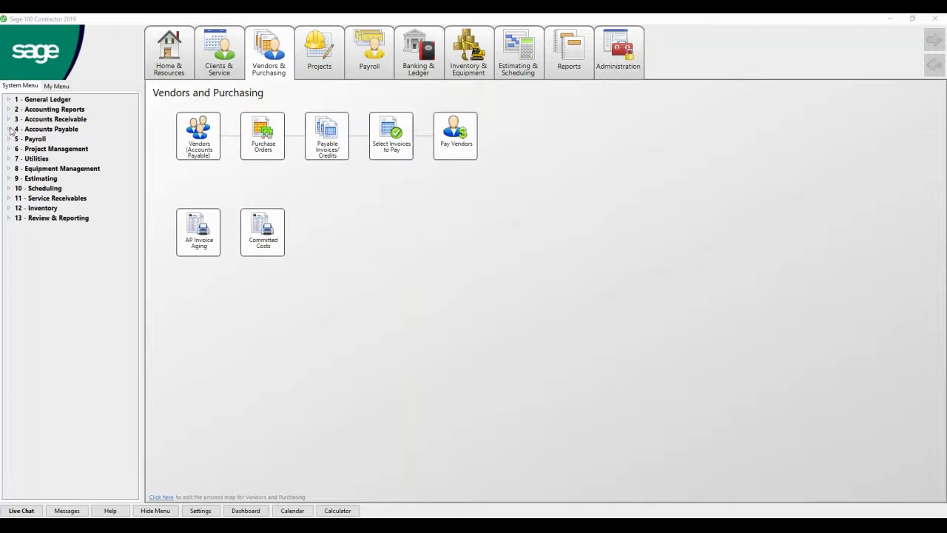
# Expand 4 - Accounts Payable in the System Menu and glance at the Vendors & Purchasing options.
pyautogui.click(10, 129)
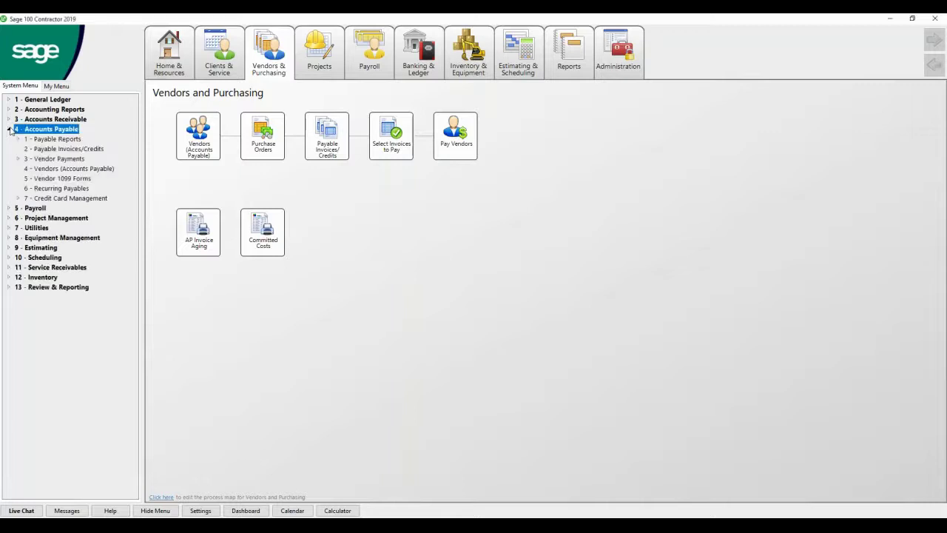
pyautogui.click(57, 150)
pyautogui.click(277, 53)
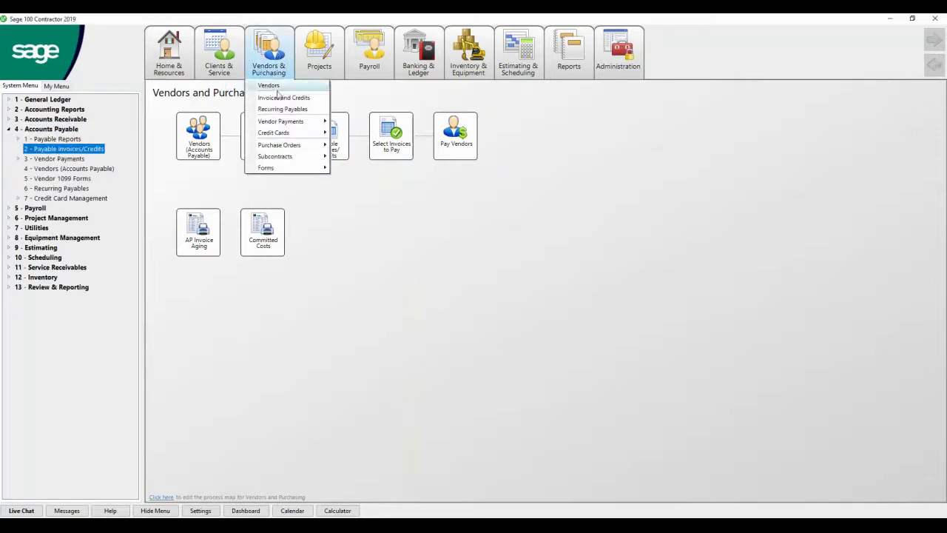
pyautogui.click(215, 181)
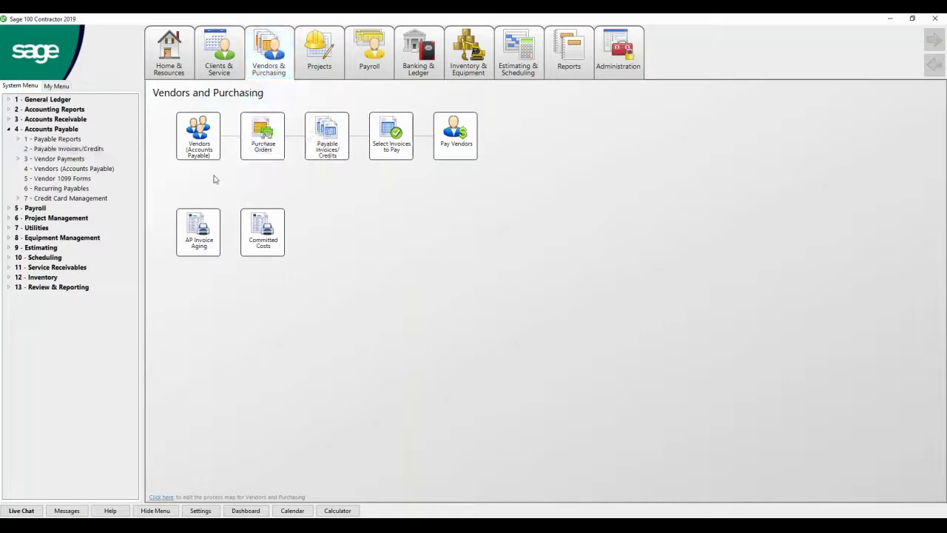
# Open Payable Invoices/Credits full-screen and enter invoice number PO925-1, moving on to Order#.
pyautogui.click(312, 147)
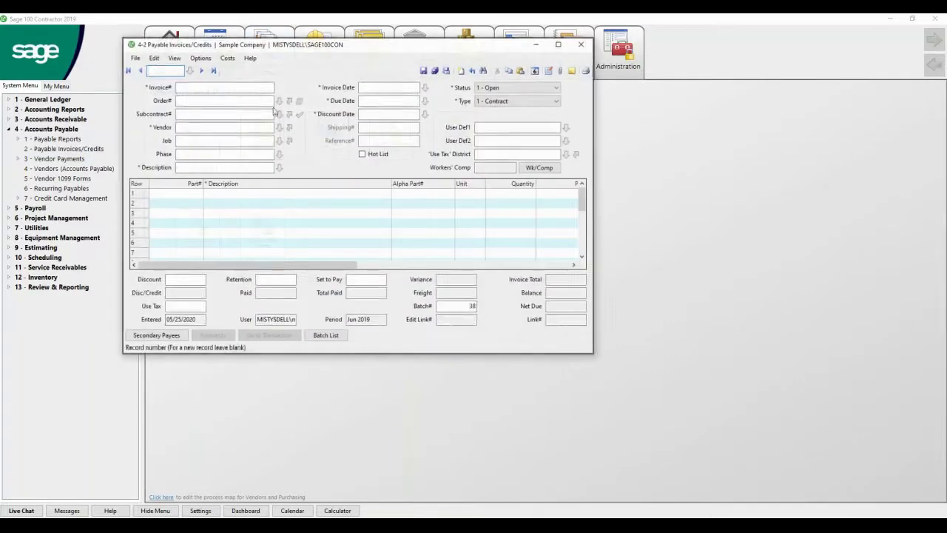
pyautogui.click(558, 45)
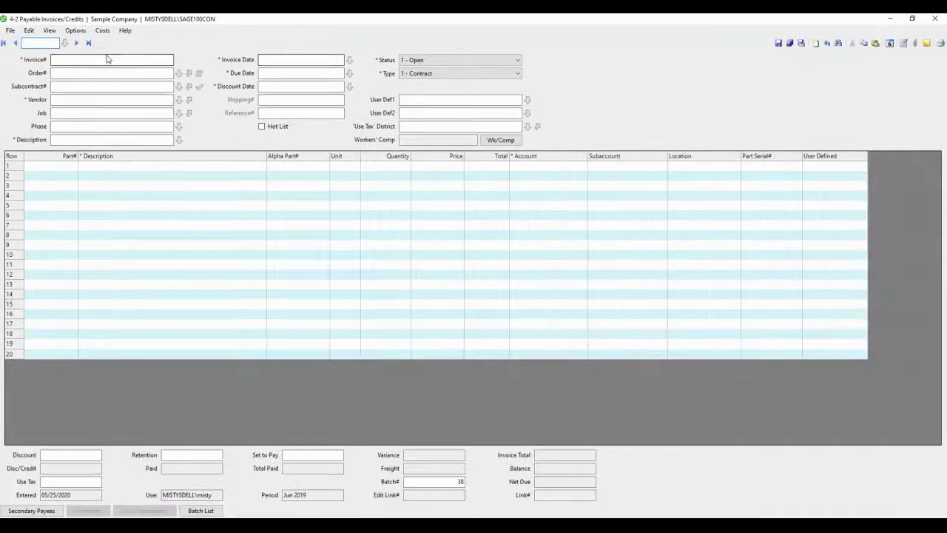
pyautogui.click(60, 59)
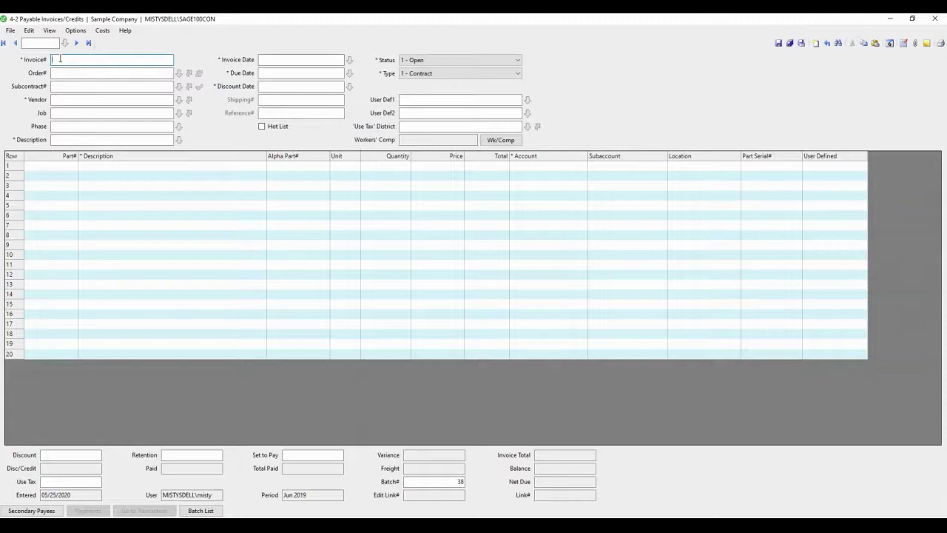
pyautogui.write('P')
pyautogui.write('O3')
pyautogui.press('Tab')
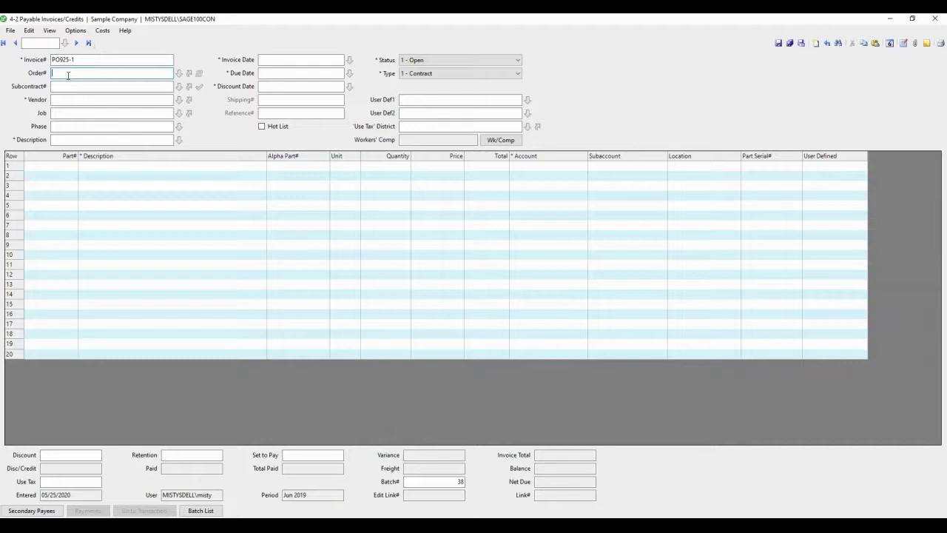
# Find order 925 in the purchase order lookup, sorted by Order#, and load it into the invoice.
pyautogui.click(179, 74)
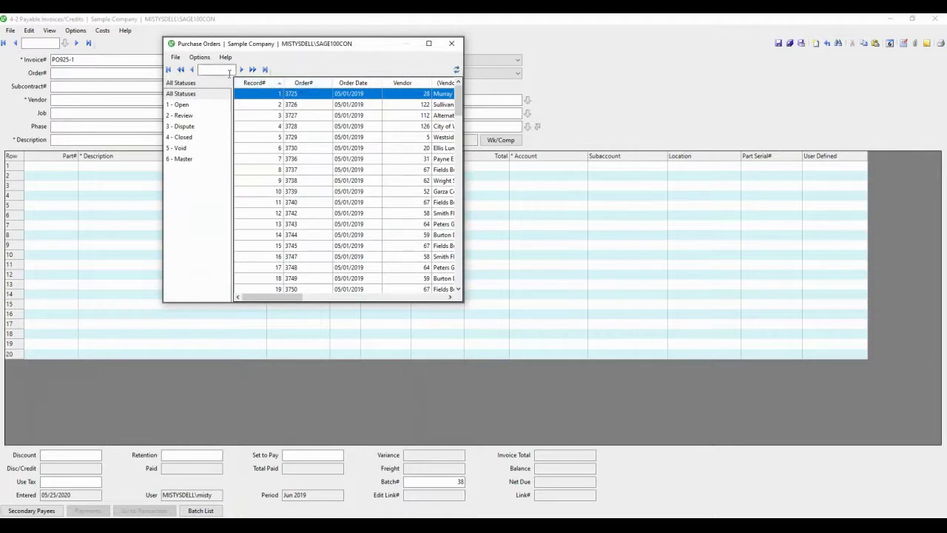
pyautogui.write('925')
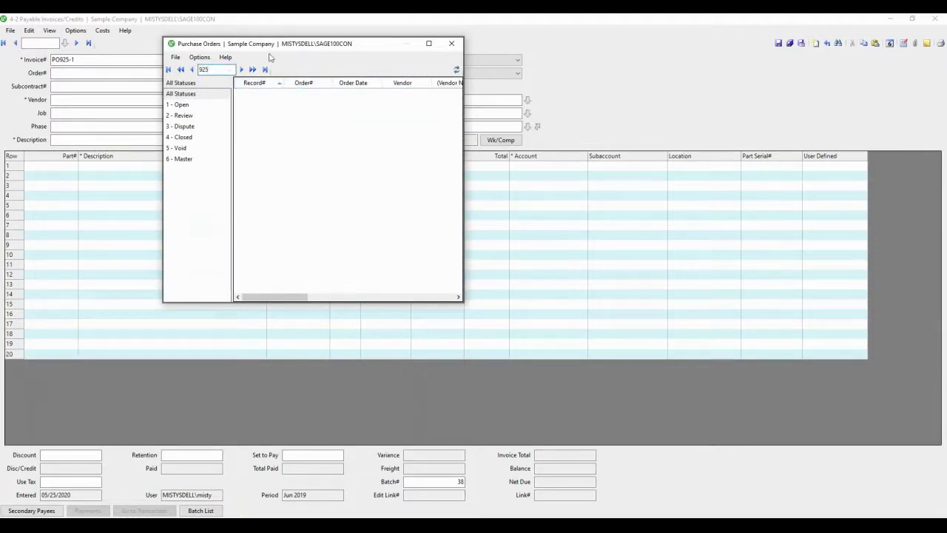
pyautogui.press('BackSpace')
pyautogui.press('BackSpace')
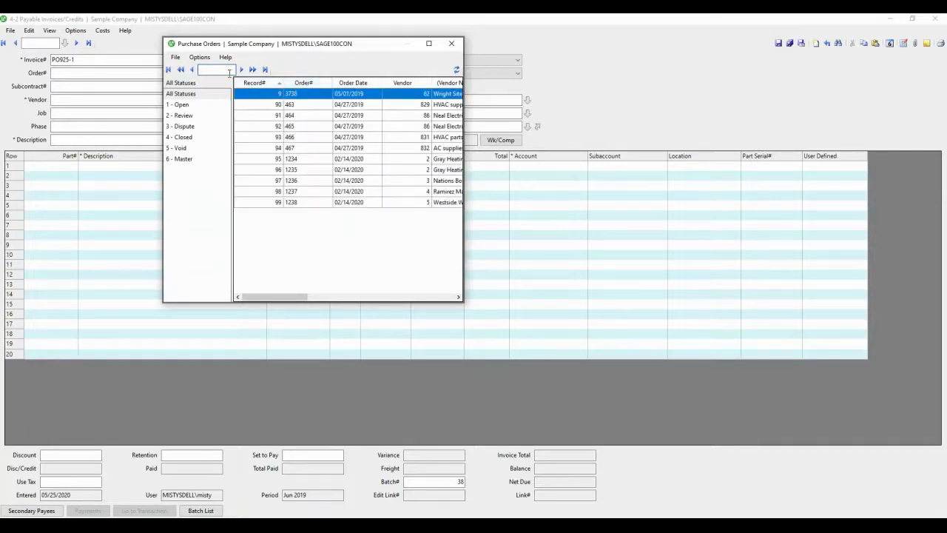
pyautogui.write('925')
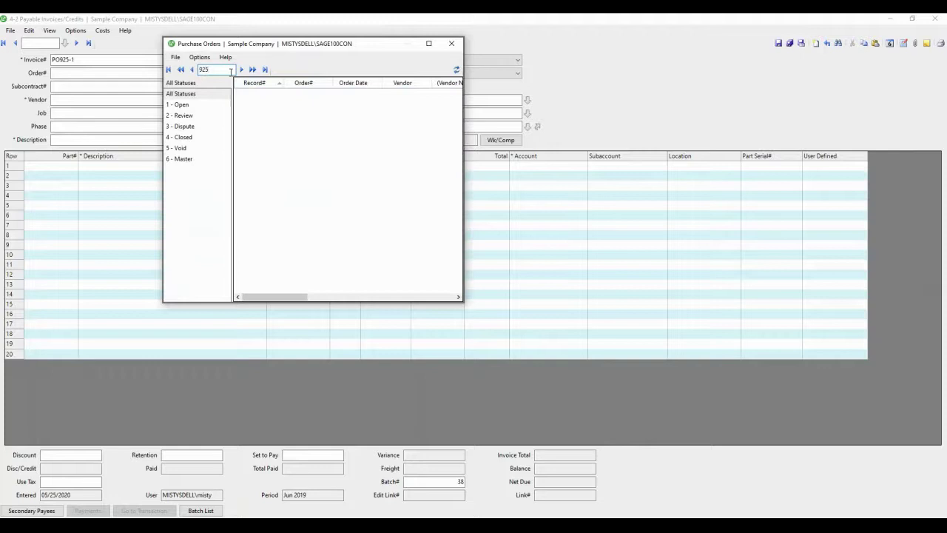
pyautogui.press('BackSpace')
pyautogui.press('BackSpace')
pyautogui.press('BackSpace')
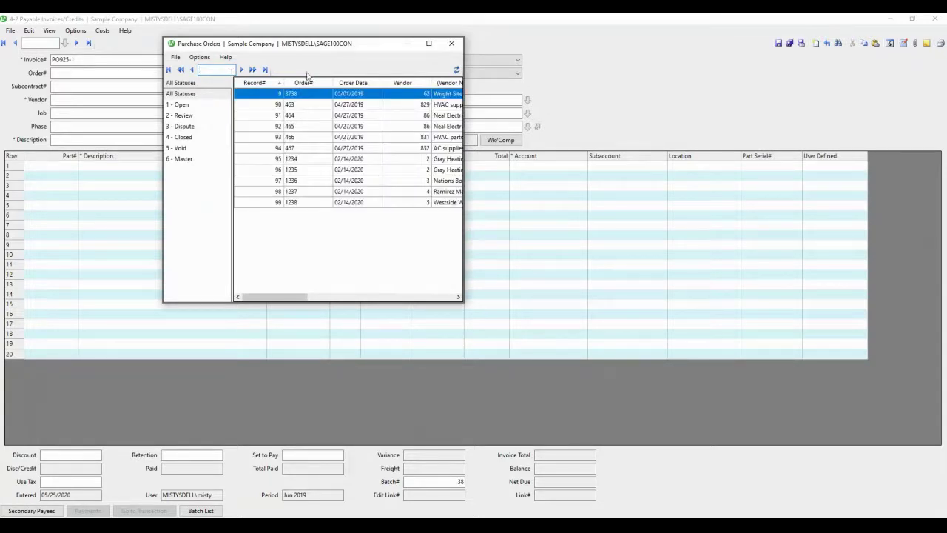
pyautogui.click(304, 82)
pyautogui.write('925')
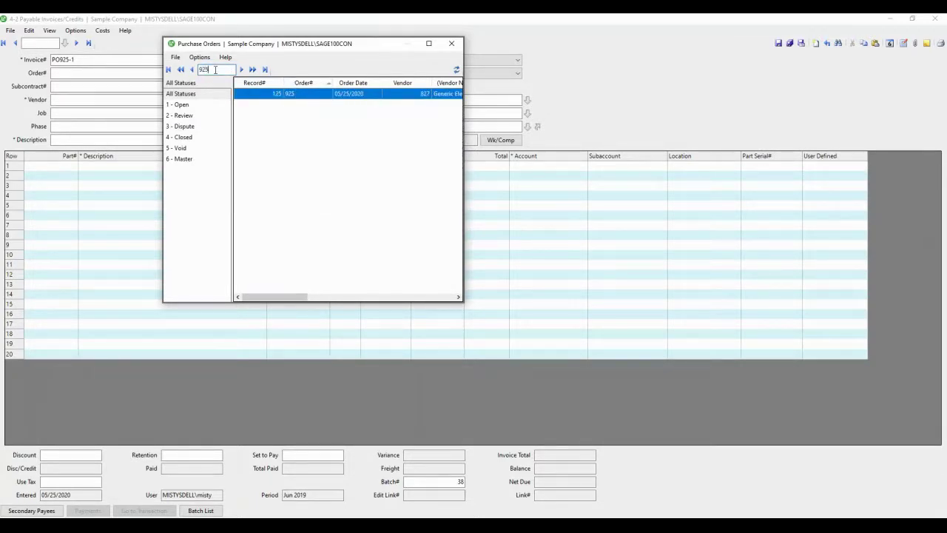
pyautogui.press('Return')
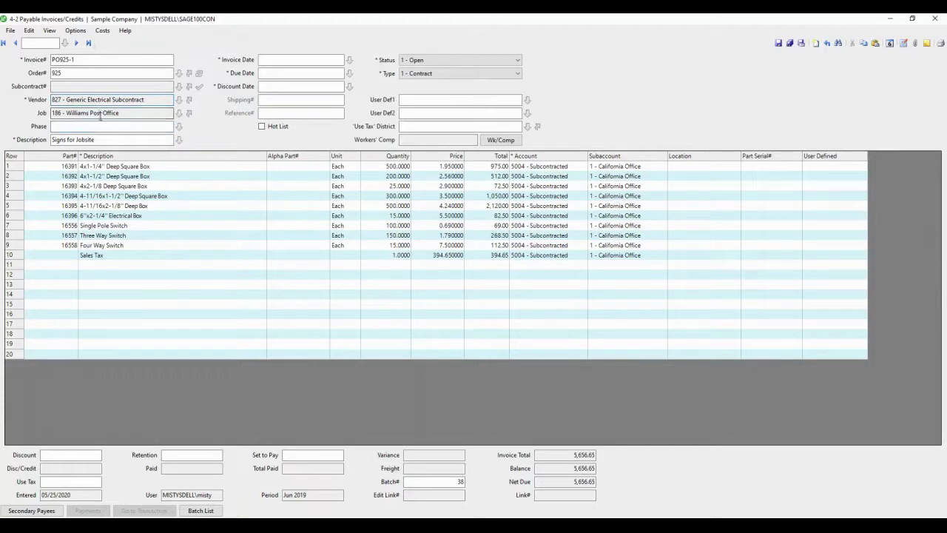
pyautogui.click(105, 140)
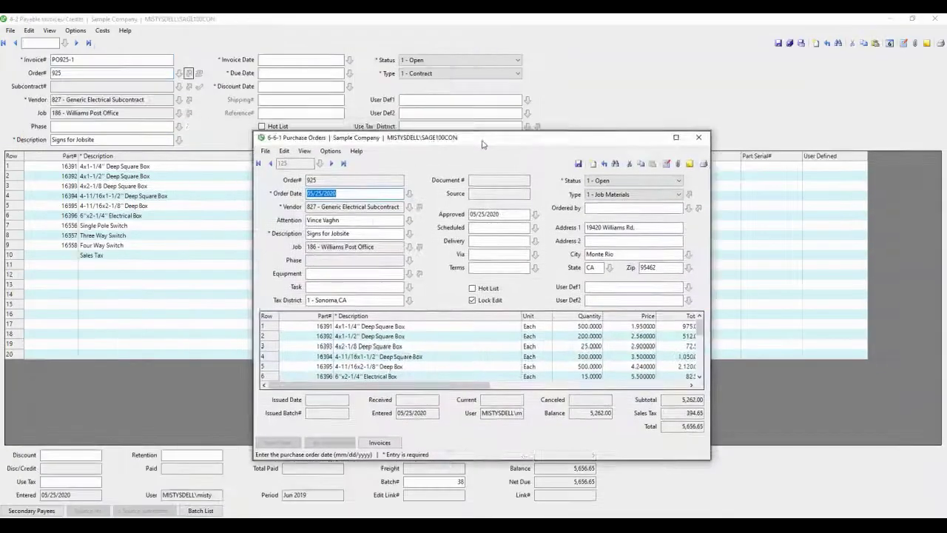
pyautogui.moveTo(504, 148); pyautogui.dragTo(660, 45)
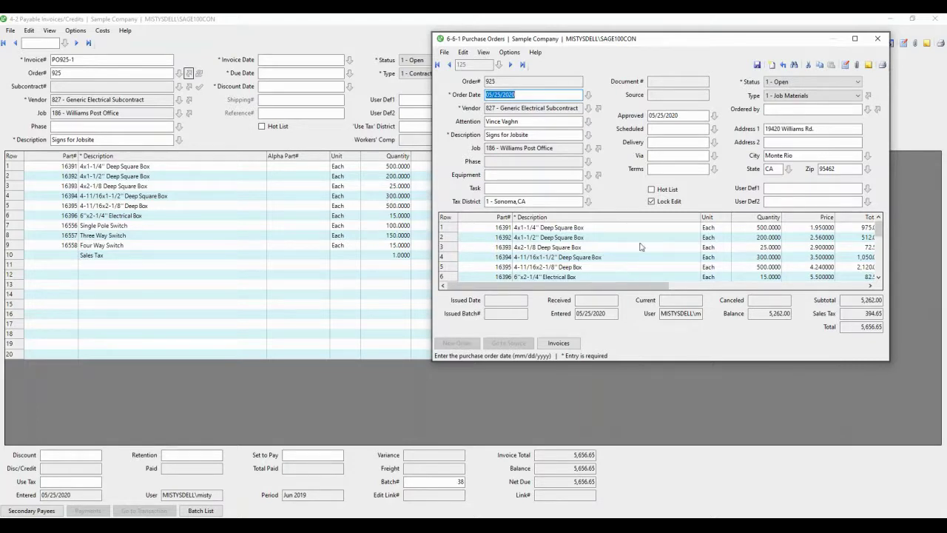
pyautogui.click(878, 38)
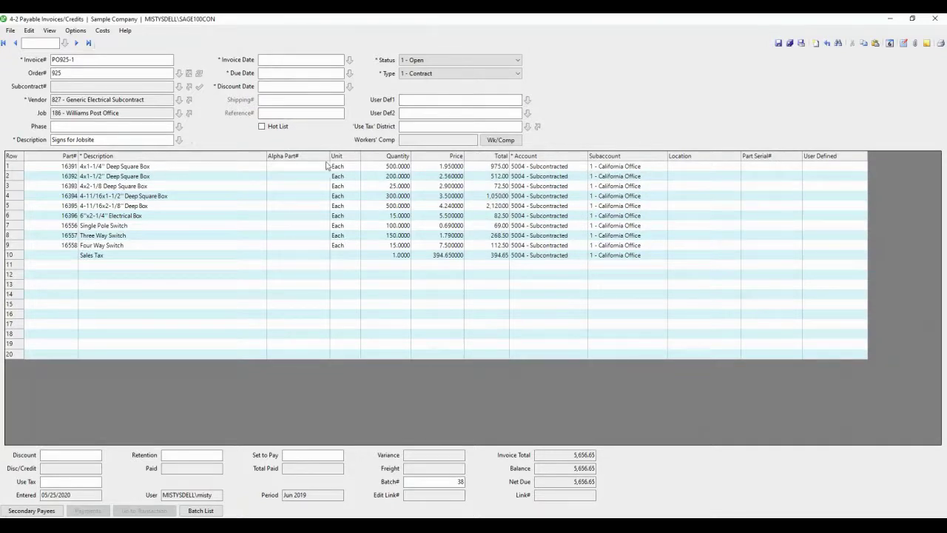
# Change the first line's quantity from 500 to 300, dropping the total to 5,237.40.
pyautogui.click(382, 177)
pyautogui.click(383, 187)
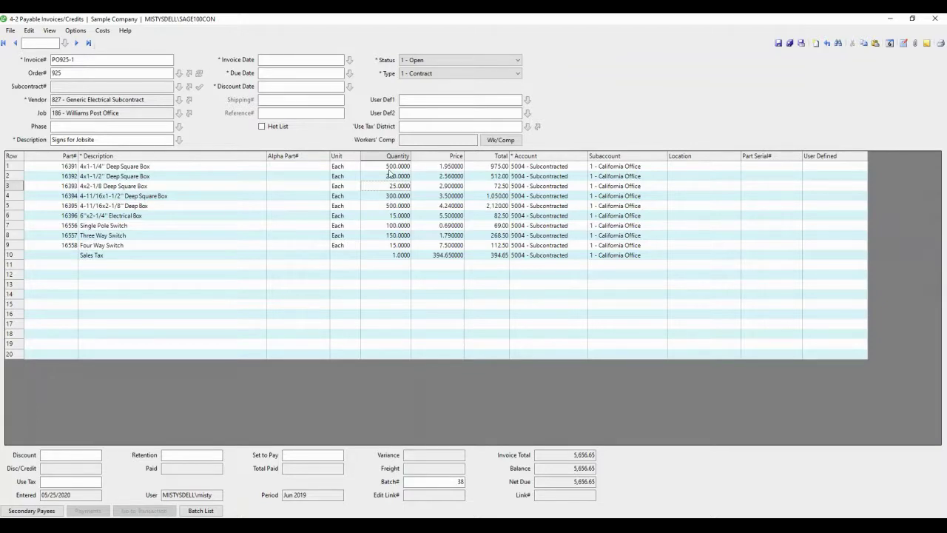
pyautogui.click(390, 168)
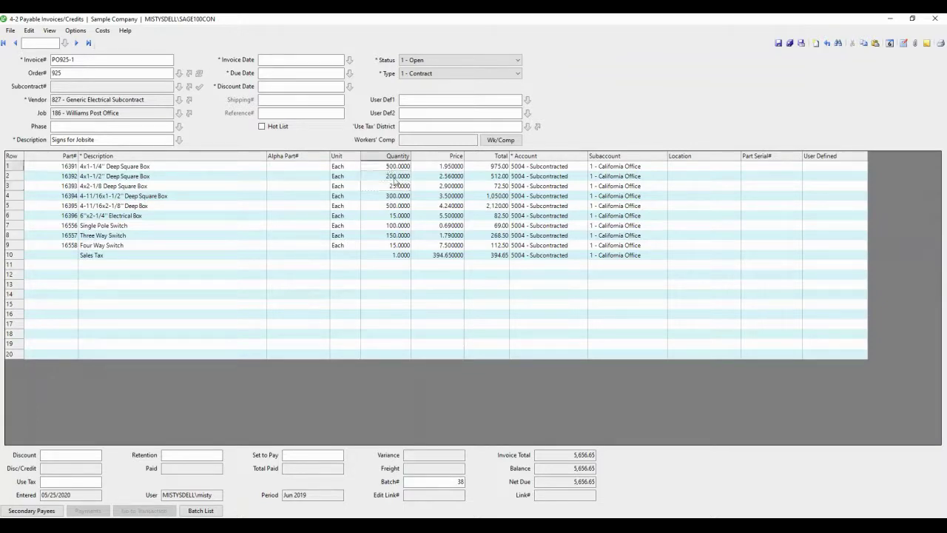
pyautogui.write('3')
pyautogui.press('Tab')
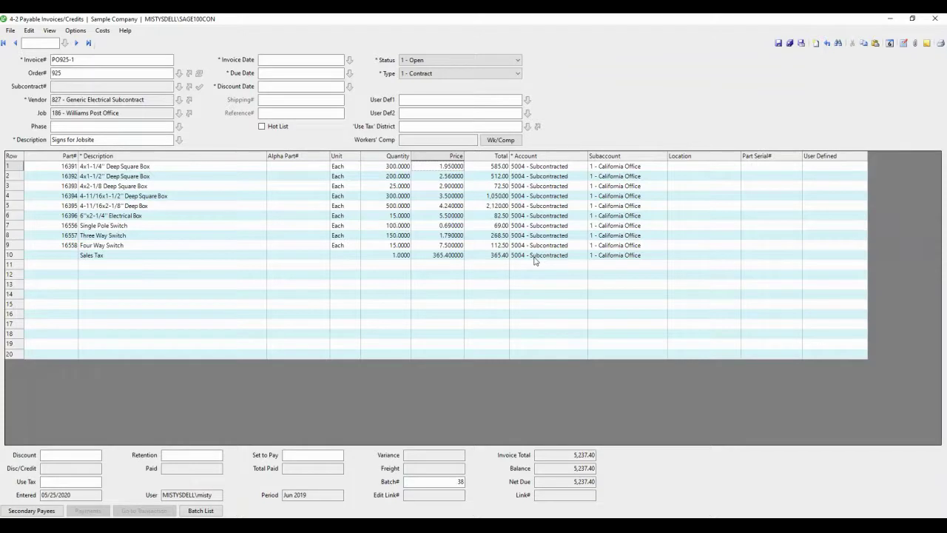
# Date the invoice 05/25/2020, review the lines and Sales Tax, then go to Use Tax.
pyautogui.click(320, 60)
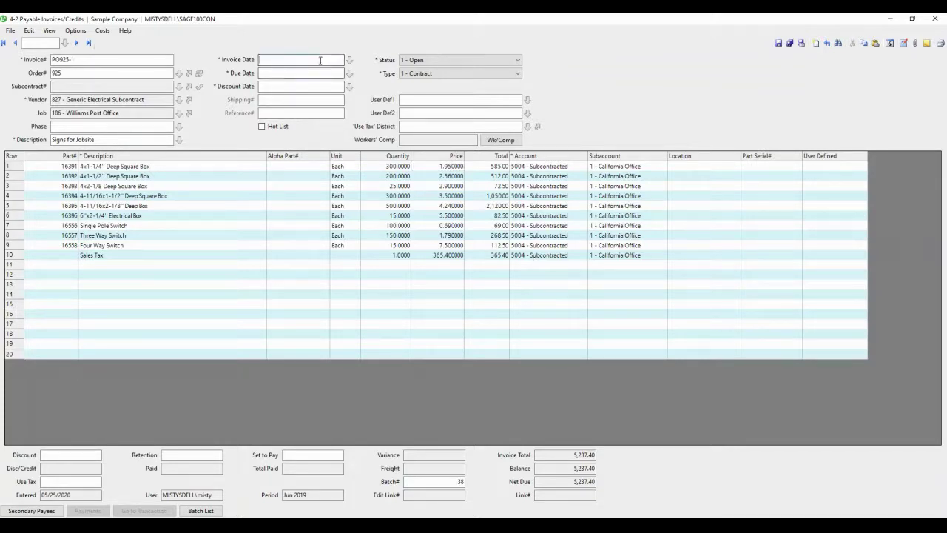
pyautogui.write('5/25')
pyautogui.press('Tab')
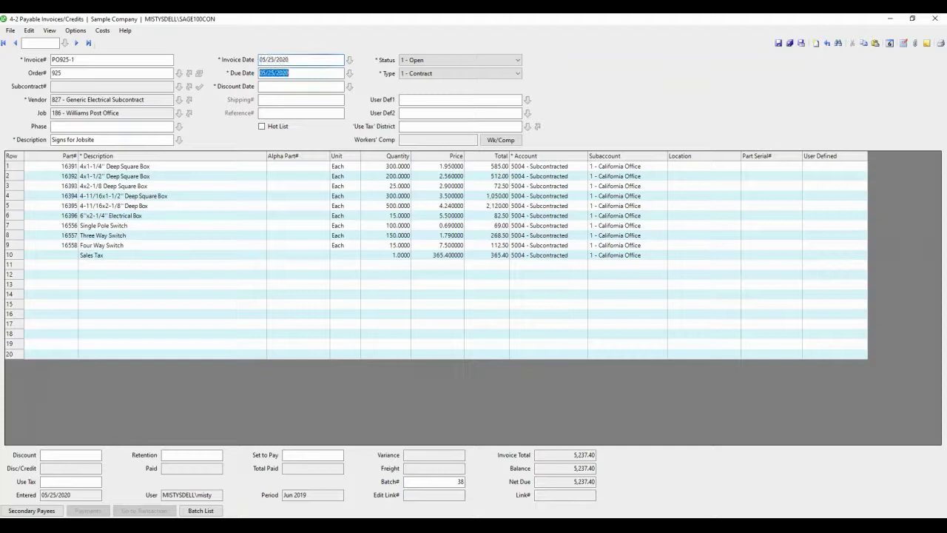
pyautogui.press('Tab')
pyautogui.press('Tab')
pyautogui.press('Tab')
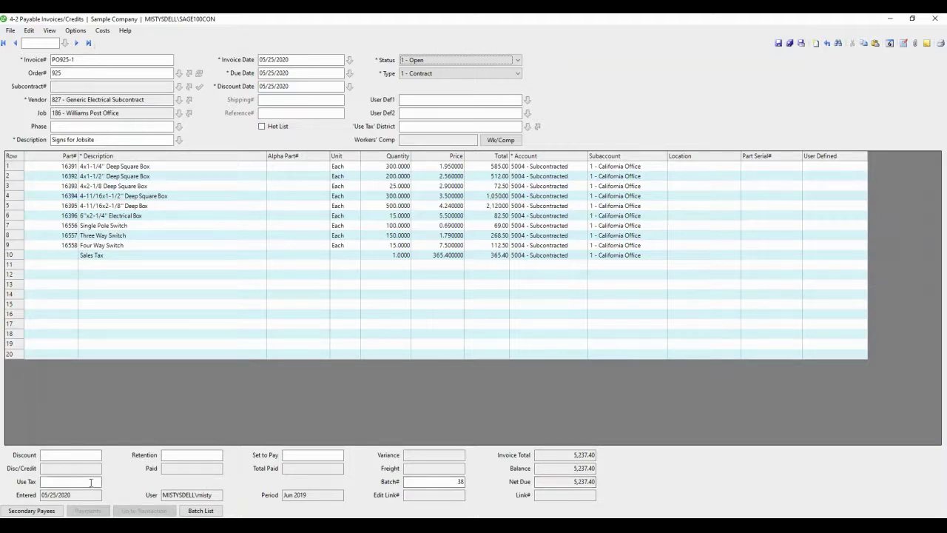
pyautogui.click(91, 482)
# Add the Chart of Accounts PDF as an attachment on PO925-1 and close the attachments list.
pyautogui.click(915, 44)
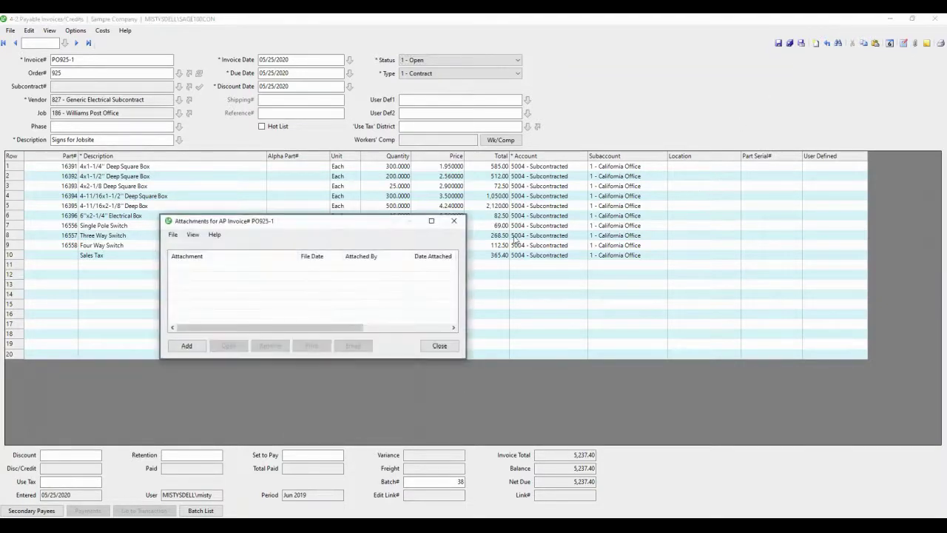
pyautogui.click(188, 349)
pyautogui.click(412, 273)
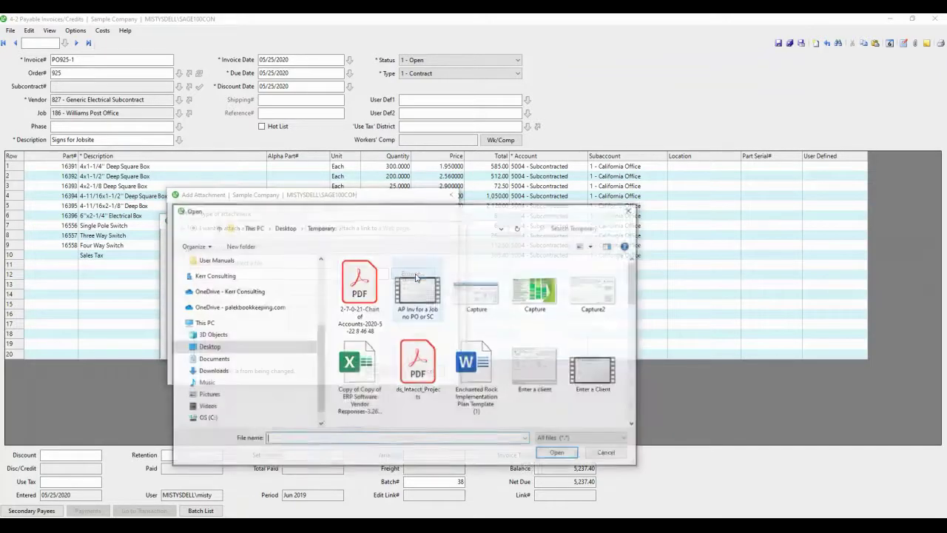
pyautogui.click(338, 274)
pyautogui.doubleClick(338, 274)
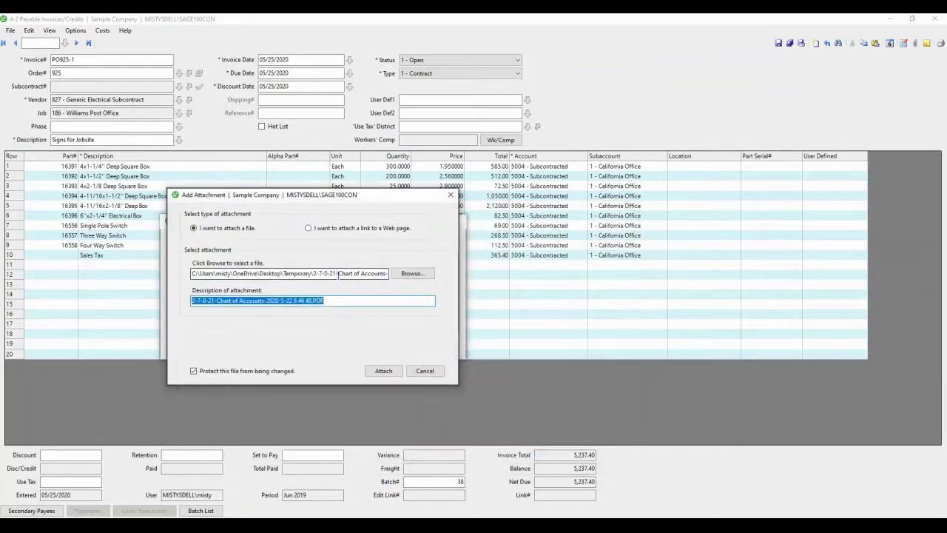
pyautogui.click(382, 368)
pyautogui.click(438, 345)
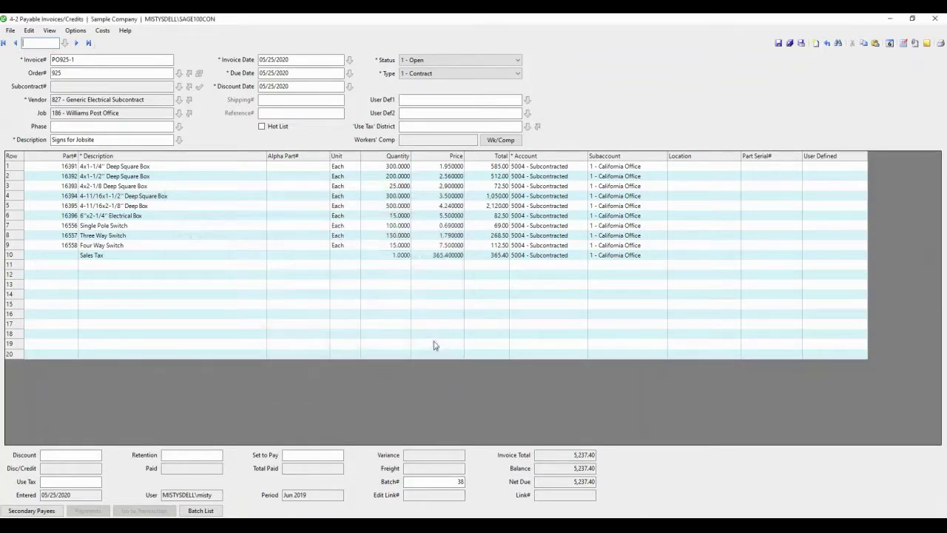
# Save PO925-1 despite the posting-period warning, then recall it.
pyautogui.click(789, 44)
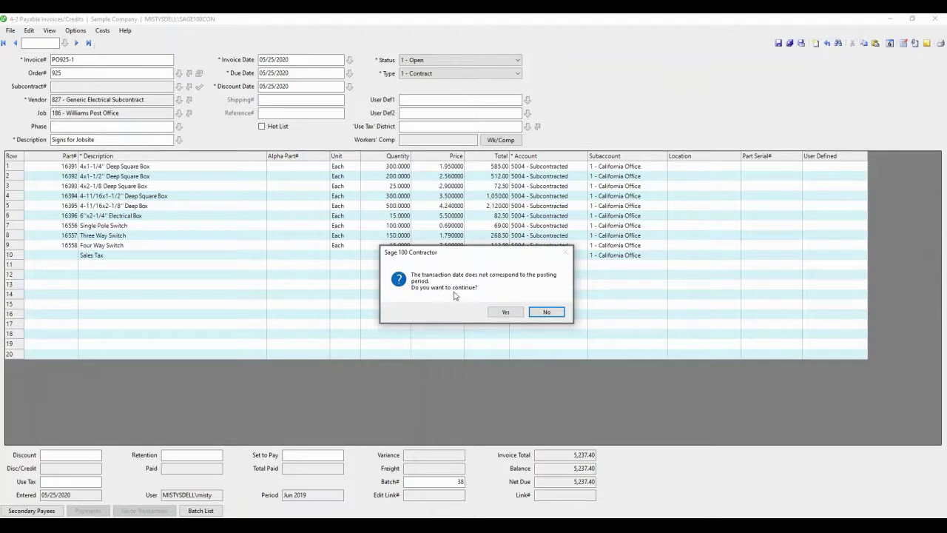
pyautogui.click(500, 312)
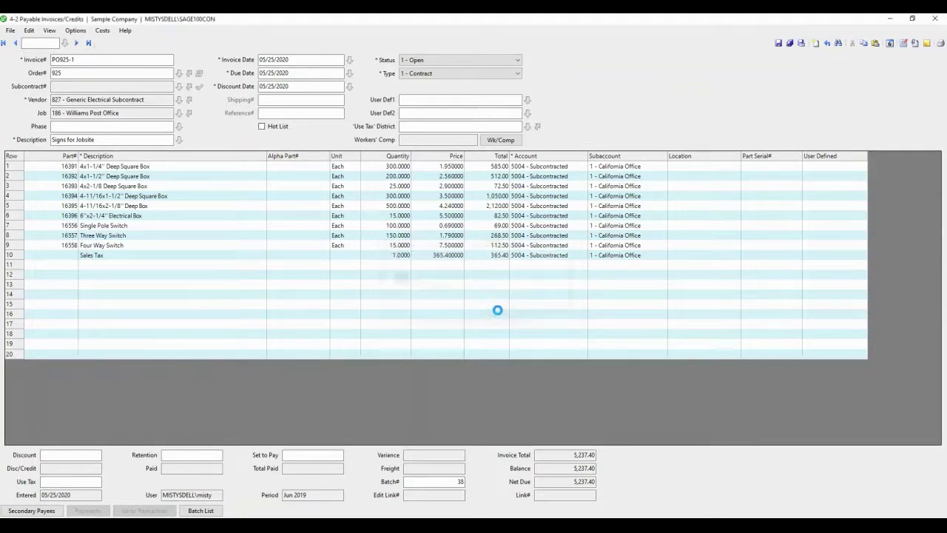
pyautogui.click(824, 44)
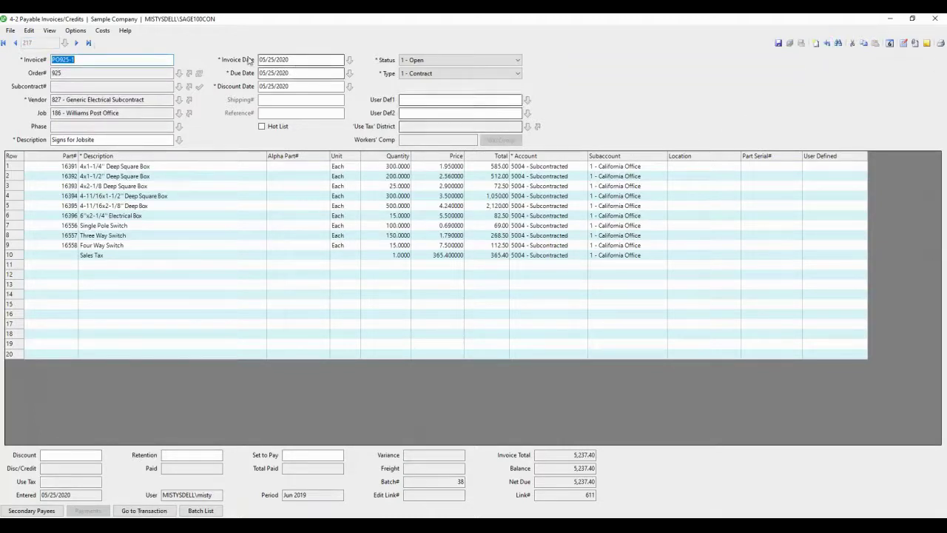
# Review its 5,237.40 job cost posted to 16100.000 - Electrical Wiring.
pyautogui.click(102, 31)
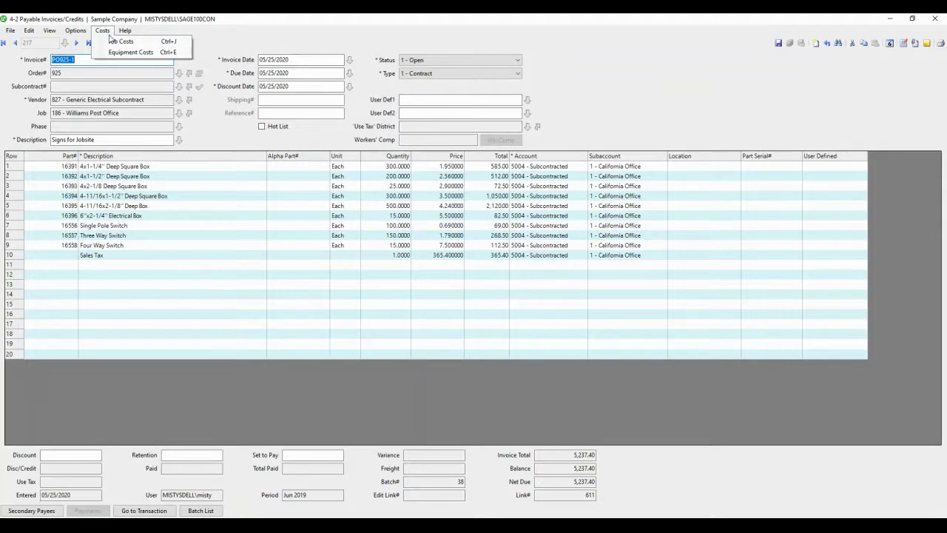
pyautogui.click(111, 37)
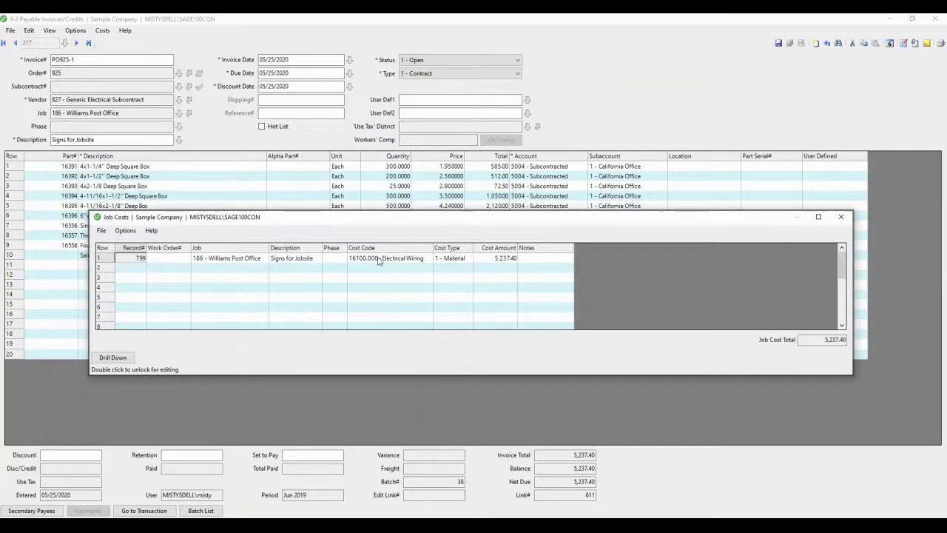
pyautogui.click(840, 217)
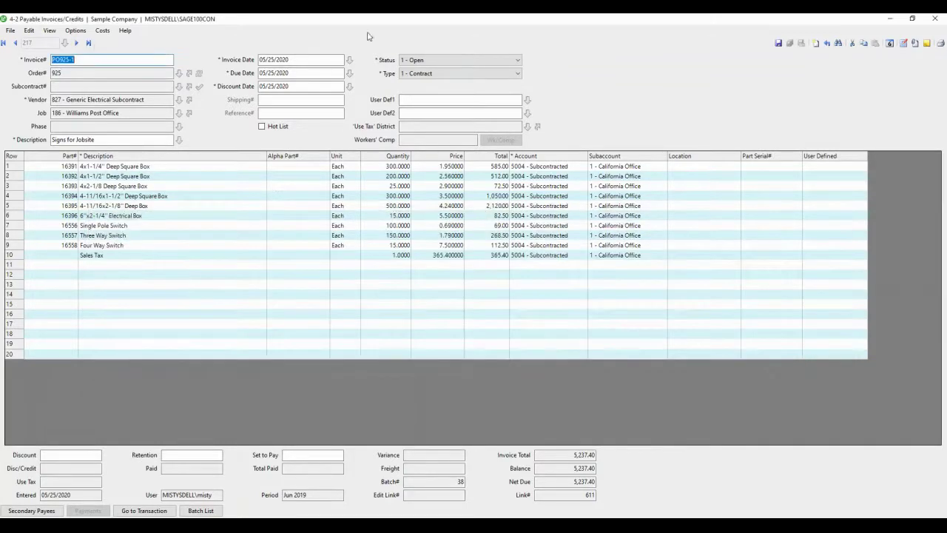
pyautogui.click(189, 75)
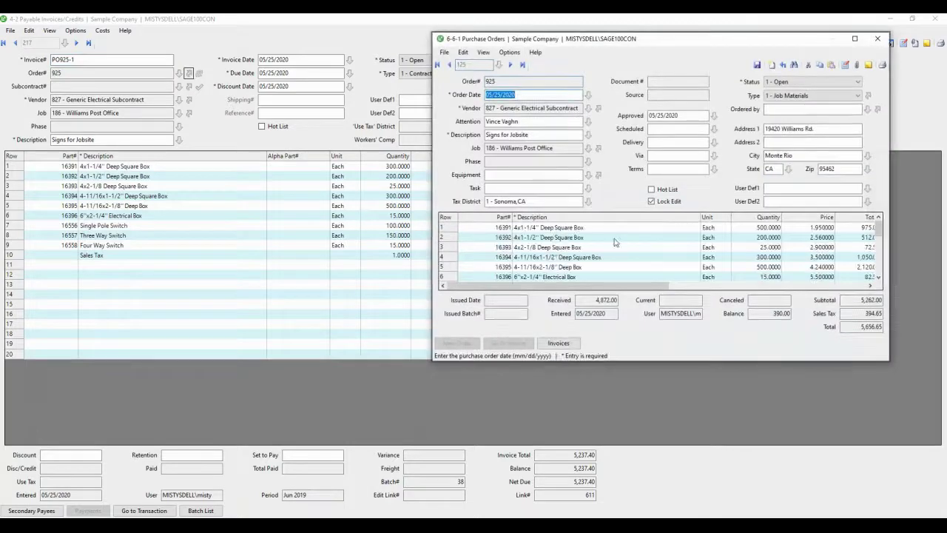
pyautogui.click(855, 39)
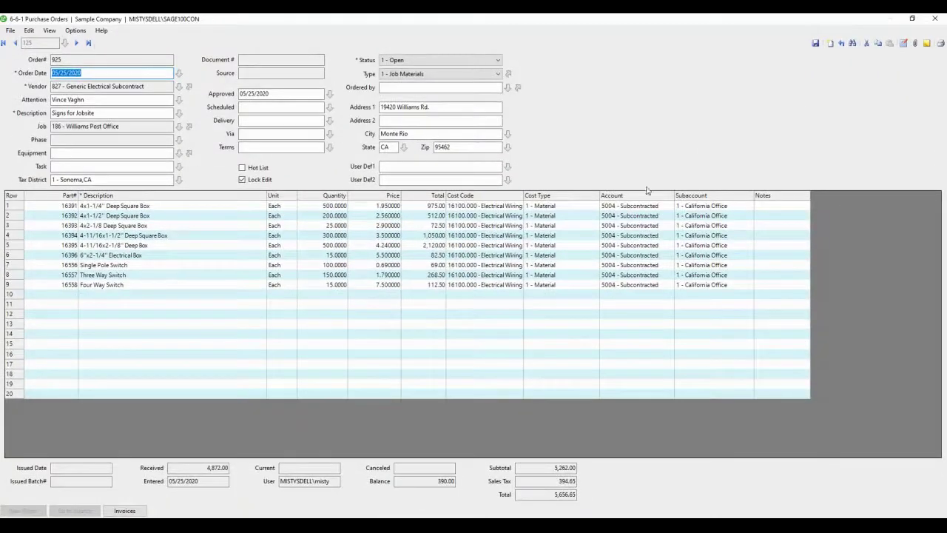
pyautogui.moveTo(493, 207); pyautogui.dragTo(494, 292)
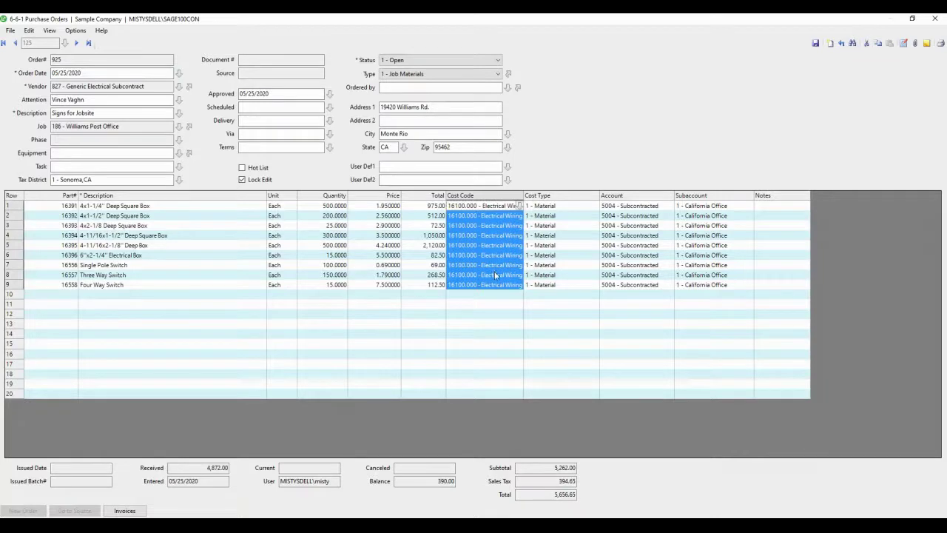
pyautogui.click(930, 21)
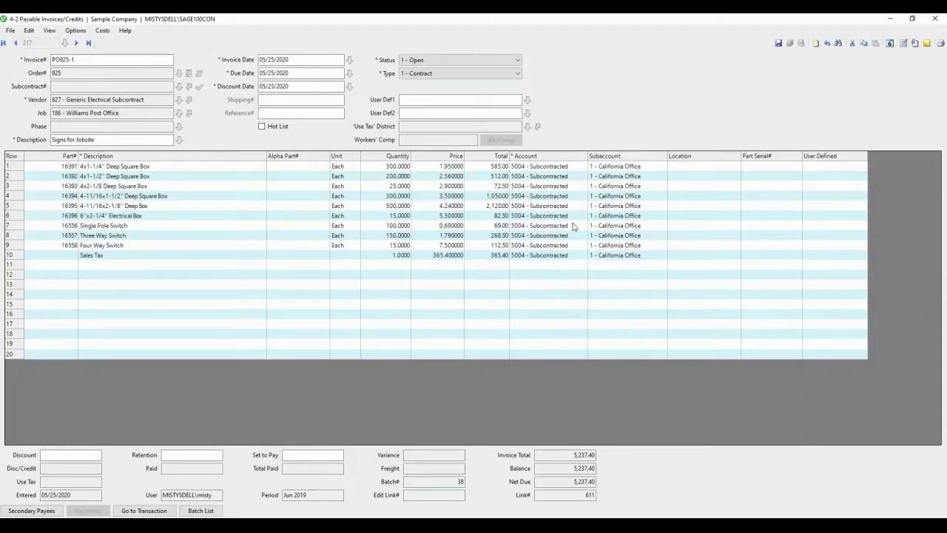
pyautogui.click(103, 31)
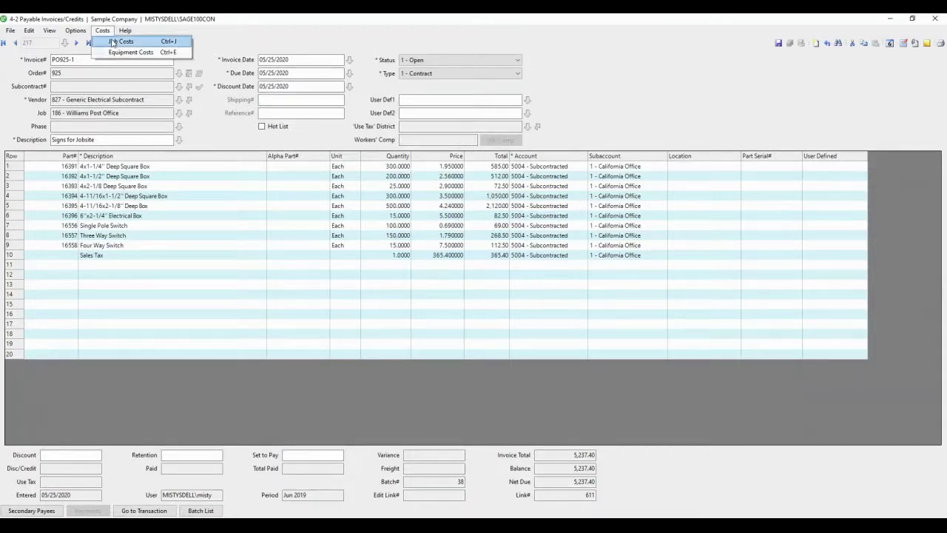
pyautogui.click(118, 42)
pyautogui.moveTo(381, 223); pyautogui.dragTo(391, 284)
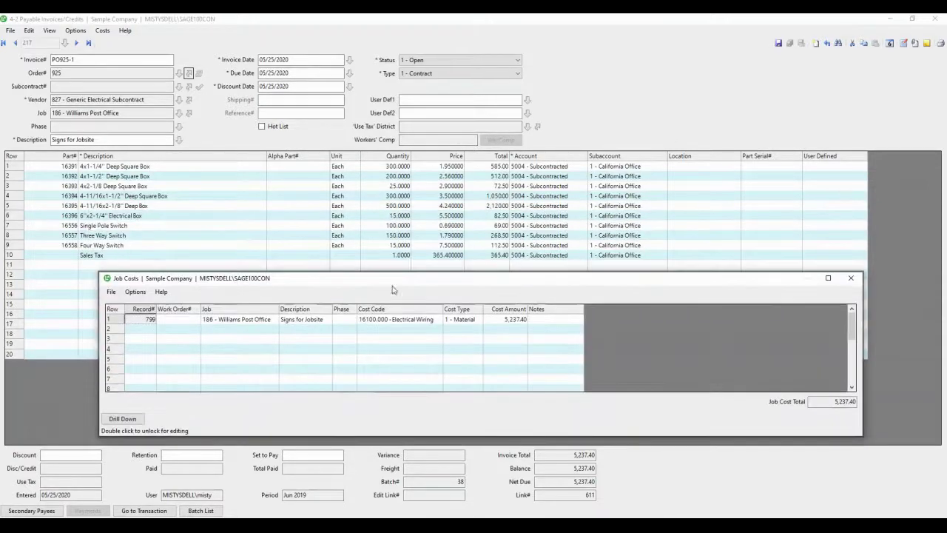
pyautogui.click(390, 326)
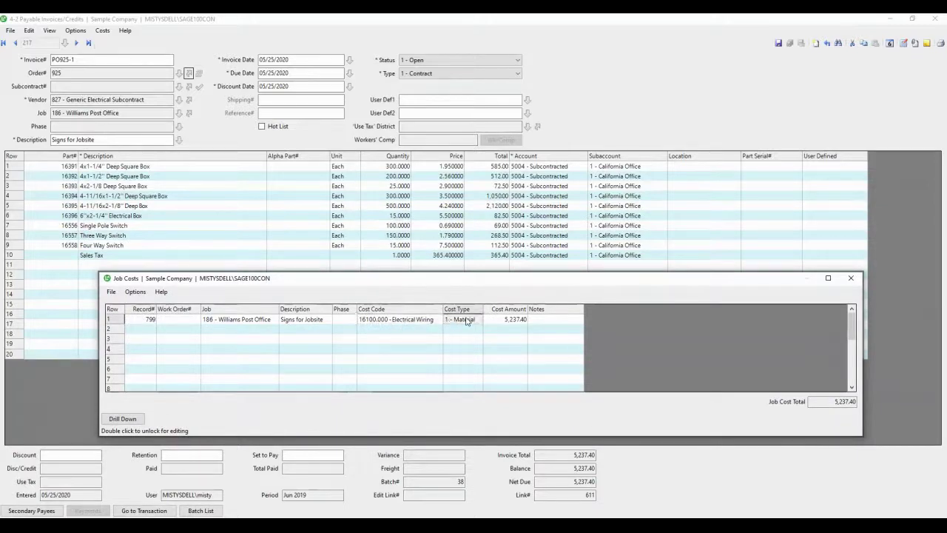
pyautogui.click(467, 321)
pyautogui.click(428, 322)
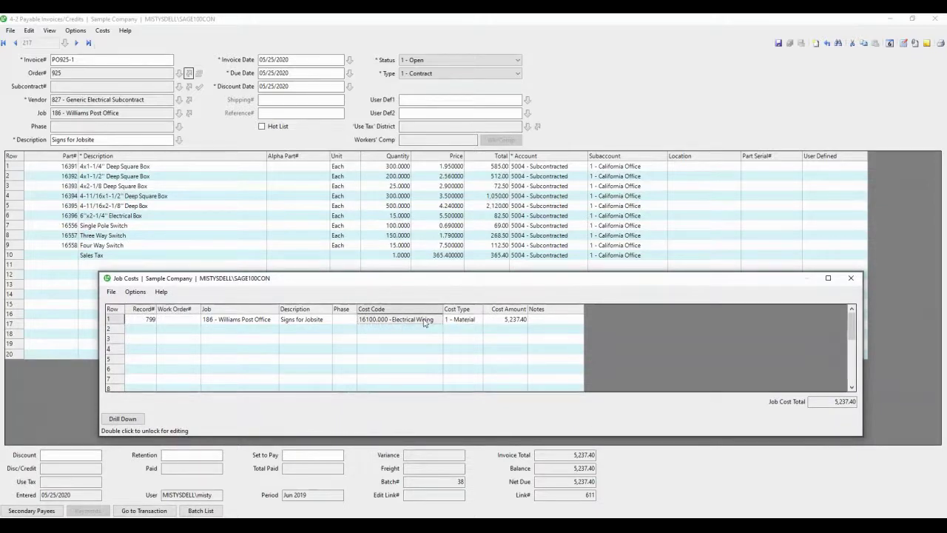
pyautogui.click(505, 324)
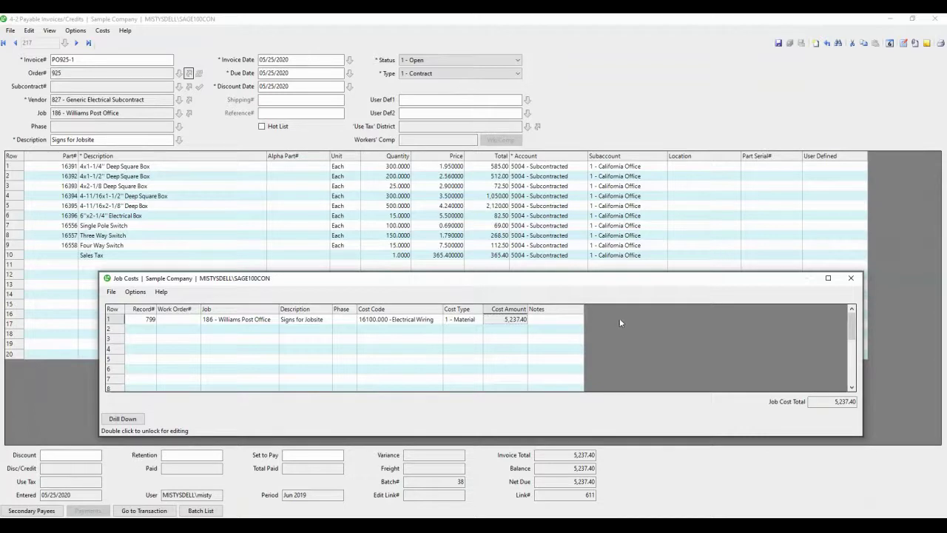
pyautogui.click(850, 277)
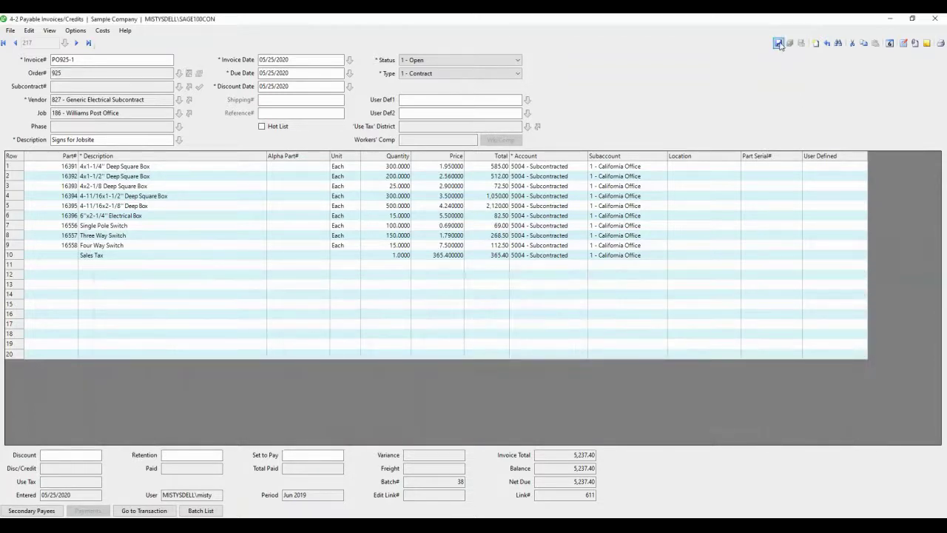
# Save and clear PO925-1, then start a new invoice numbered Progress Inv 1.
pyautogui.click(778, 43)
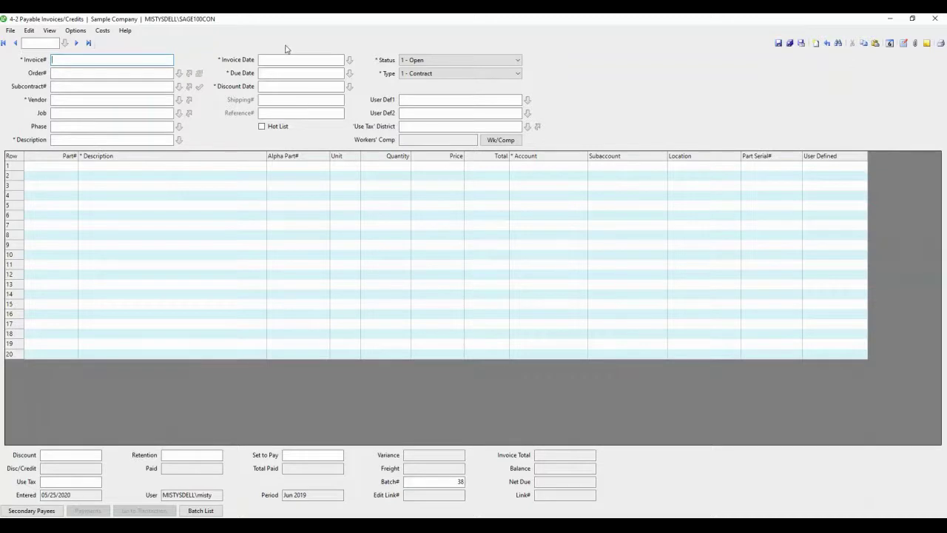
pyautogui.click(65, 58)
pyautogui.write('Progress Inv 1')
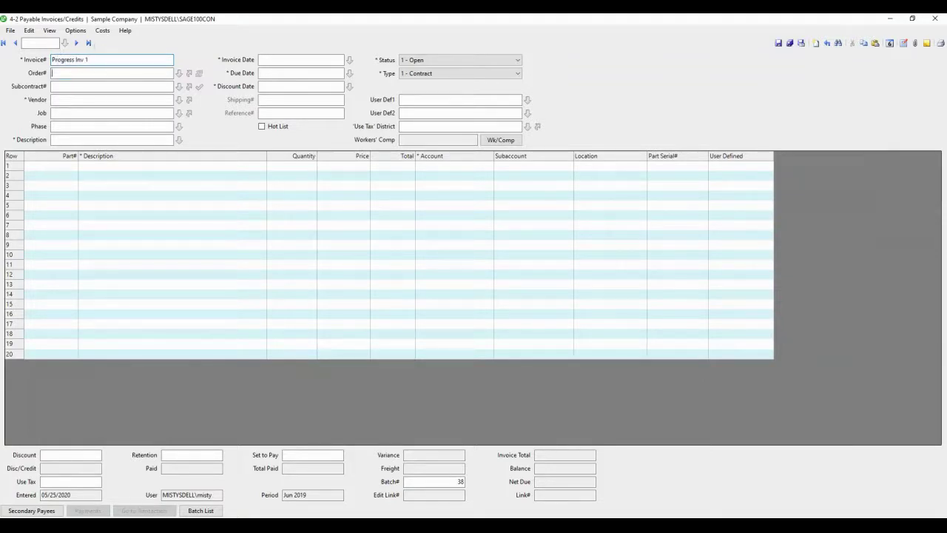
pyautogui.click(110, 86)
# Load subcontract 923 into Progress Inv 1 from the Subcontracts list sorted by number.
pyautogui.click(179, 88)
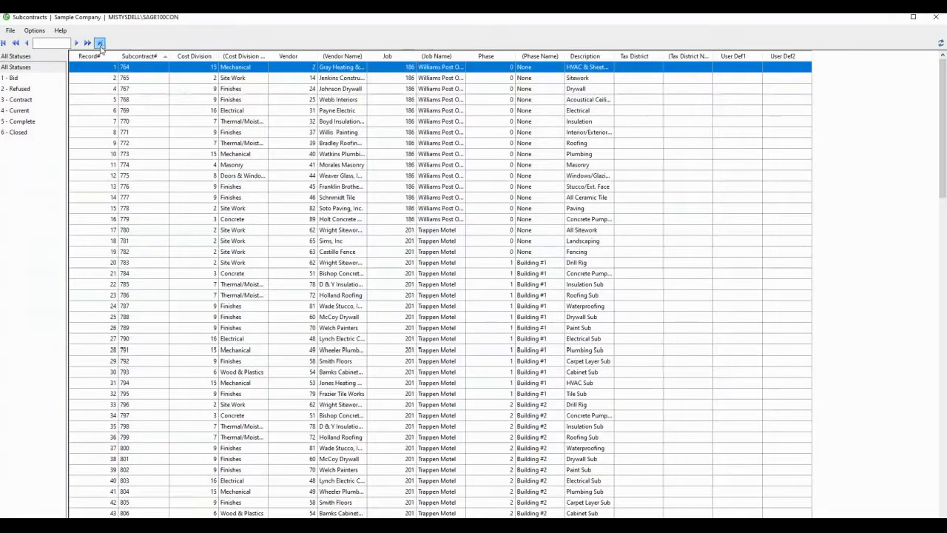
pyautogui.click(118, 56)
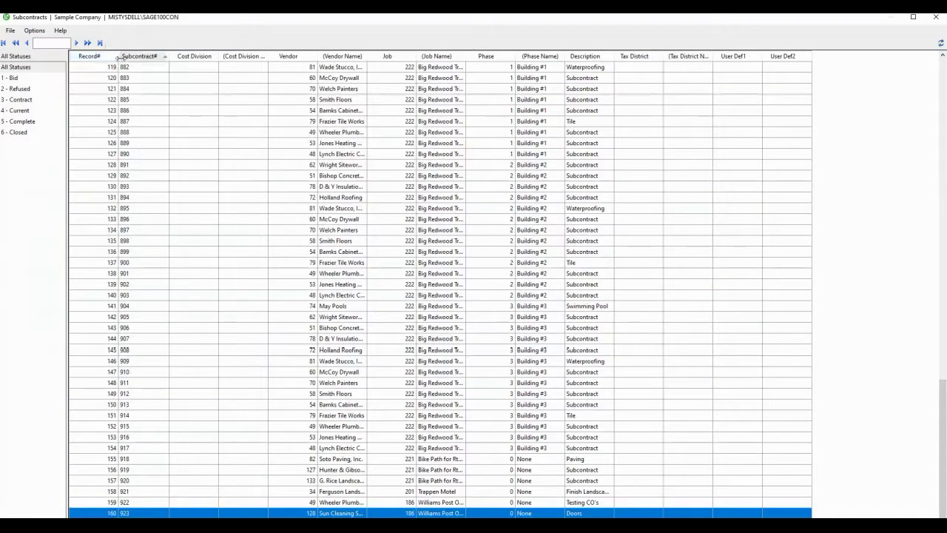
pyautogui.doubleClick(140, 512)
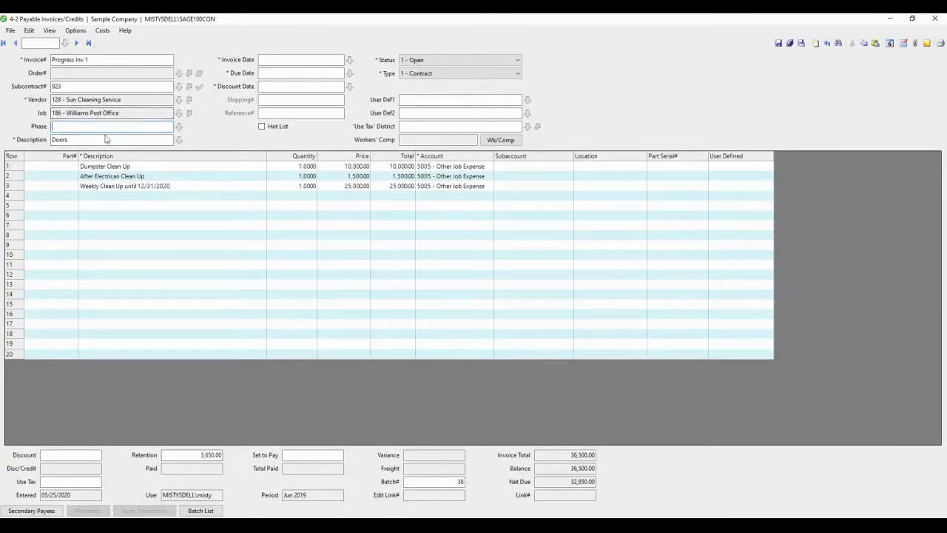
pyautogui.click(188, 86)
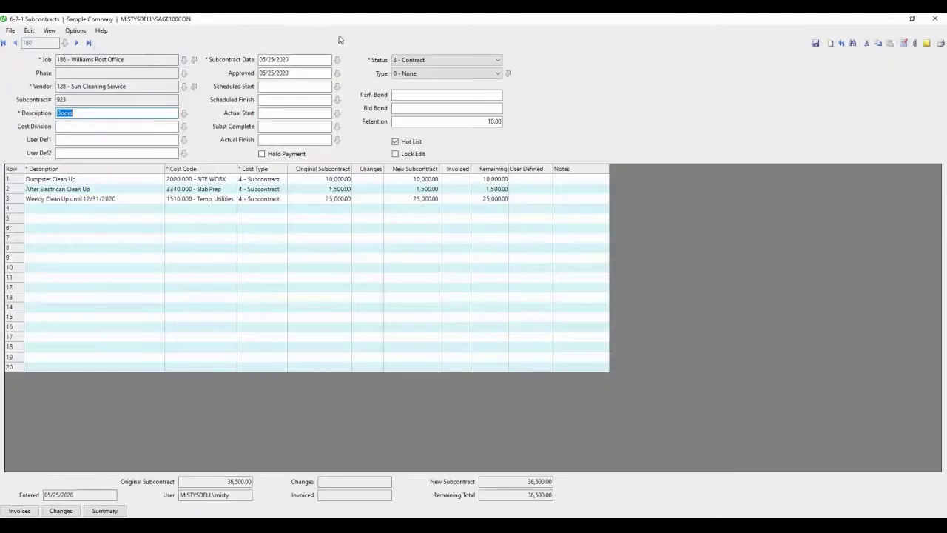
pyautogui.moveTo(622, 18); pyautogui.dragTo(622, 35)
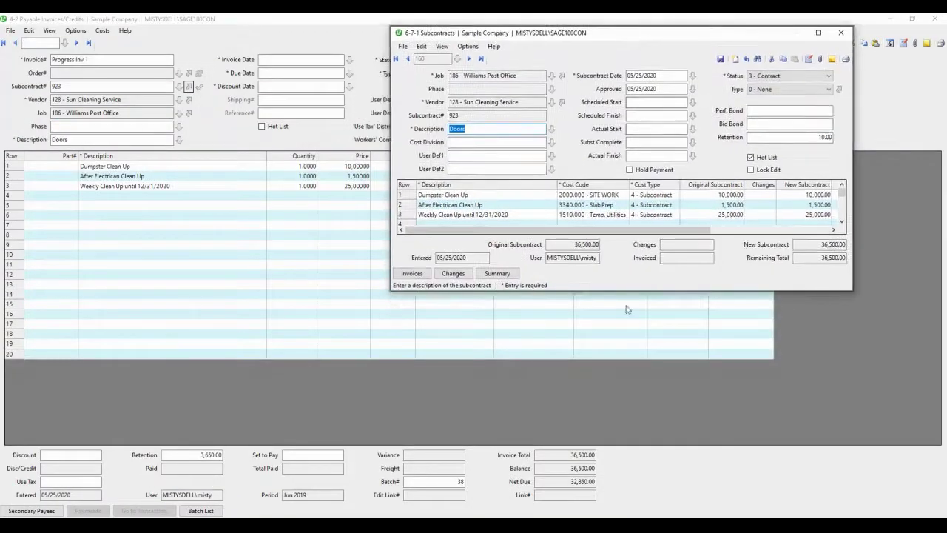
pyautogui.moveTo(628, 293); pyautogui.dragTo(628, 409)
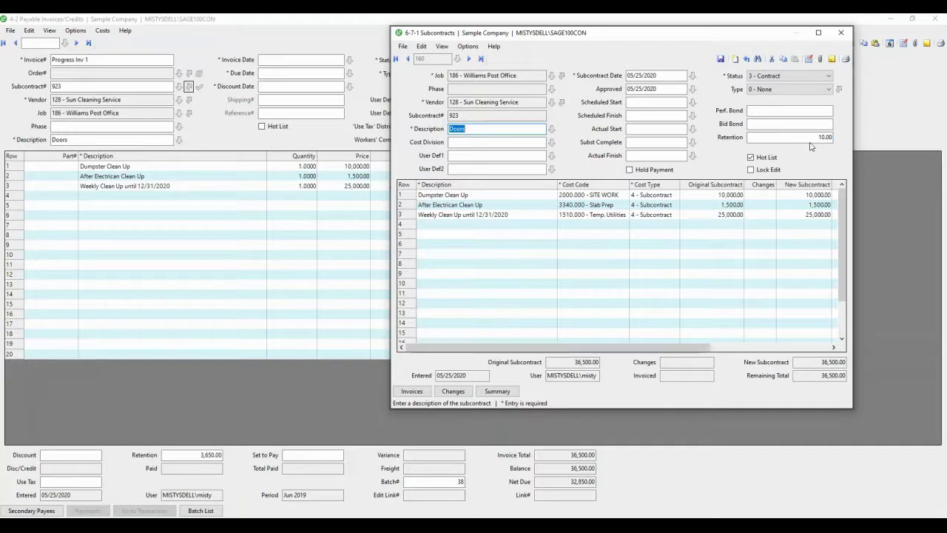
pyautogui.click(840, 34)
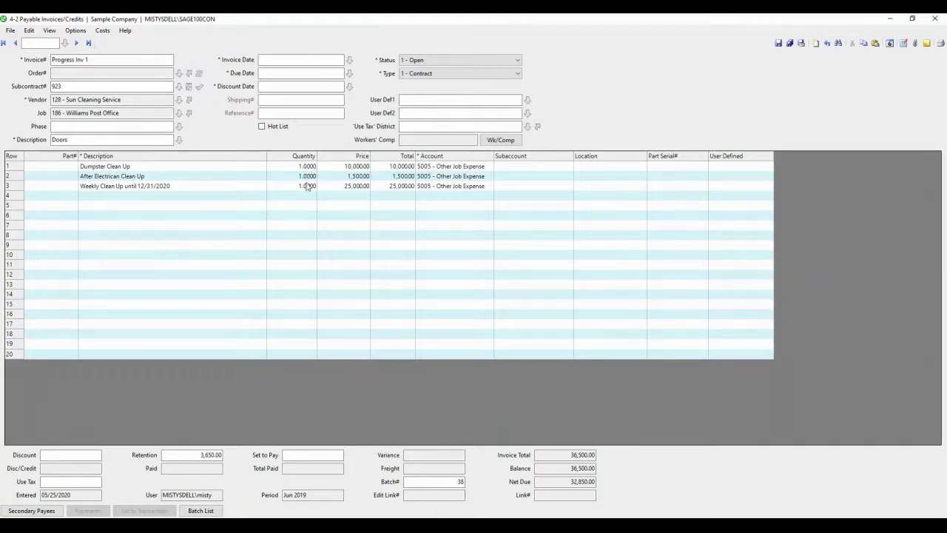
# Price Dumpster Clean Up at 5,000 and clear the weekly clean-up line's quantity and price.
pyautogui.click(348, 165)
pyautogui.write('5')
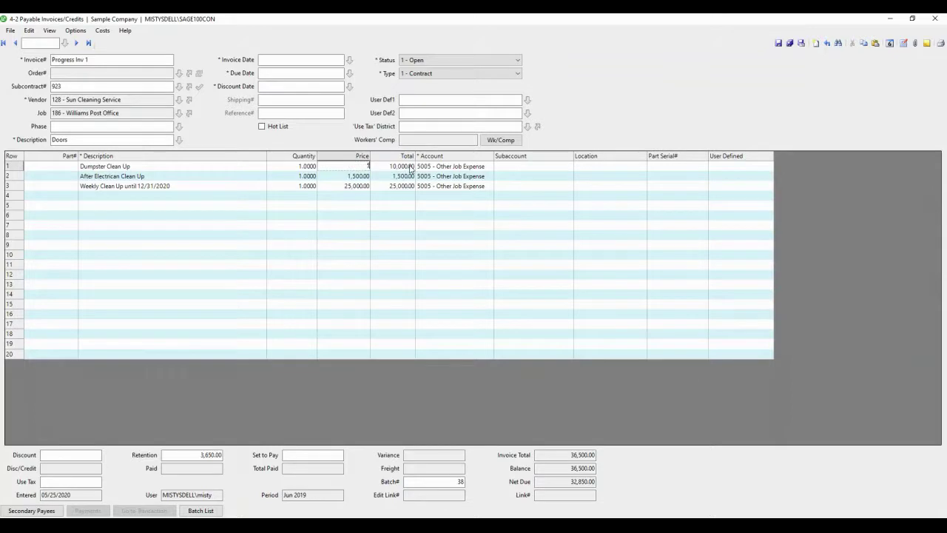
pyautogui.write(',000')
pyautogui.press('Return')
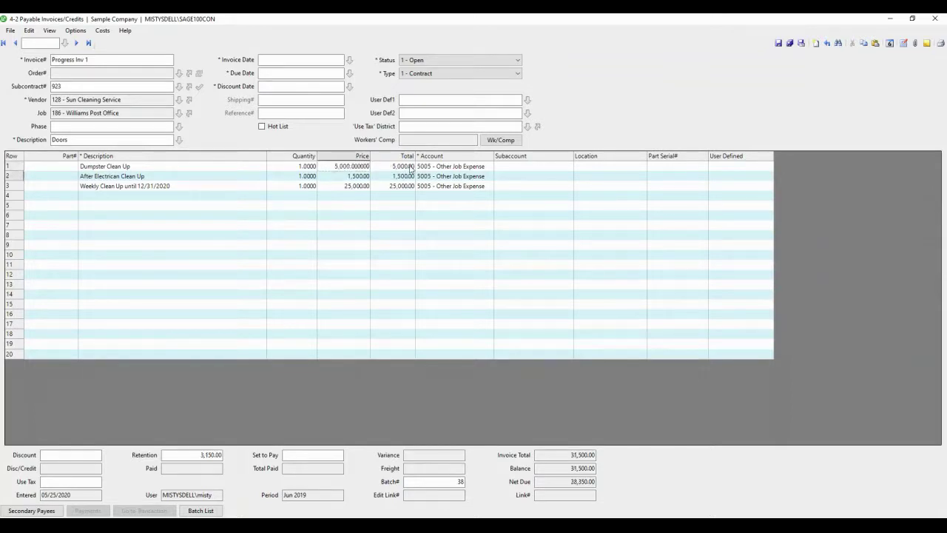
pyautogui.press('Down')
pyautogui.press('Left')
pyautogui.press('Delete')
pyautogui.press('Tab')
pyautogui.press('Delete')
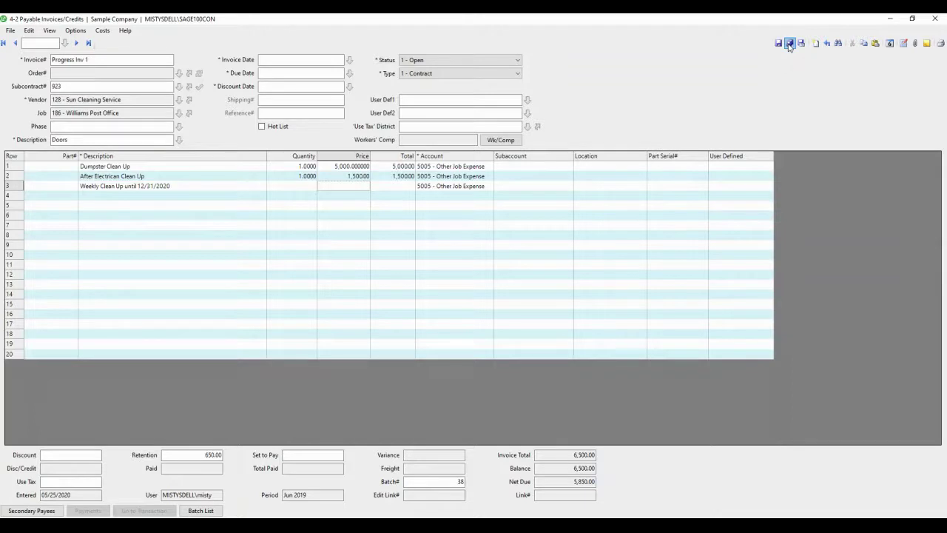
# Date the invoice 05/25/2020 and accept the suggested 06/24/2020 due date.
pyautogui.click(789, 43)
pyautogui.click(546, 310)
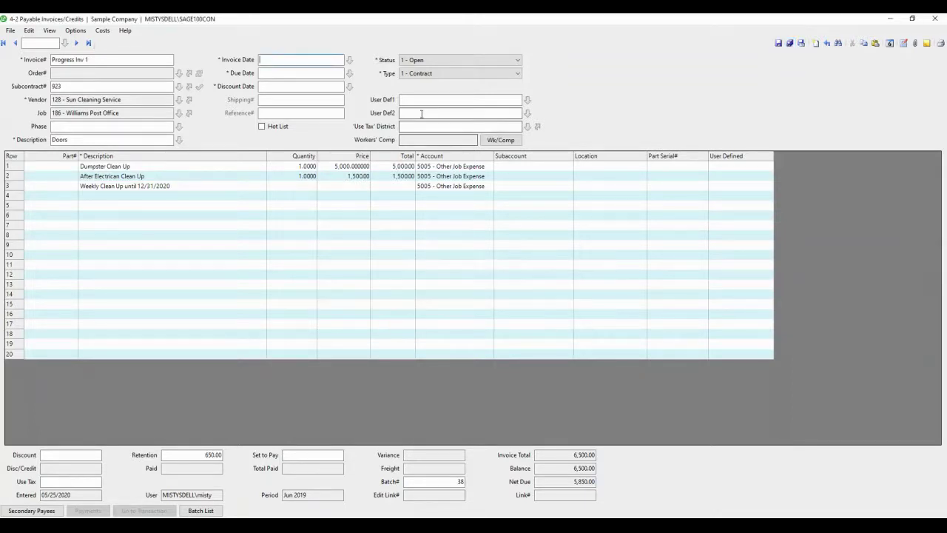
pyautogui.write('5/25')
pyautogui.press('Tab')
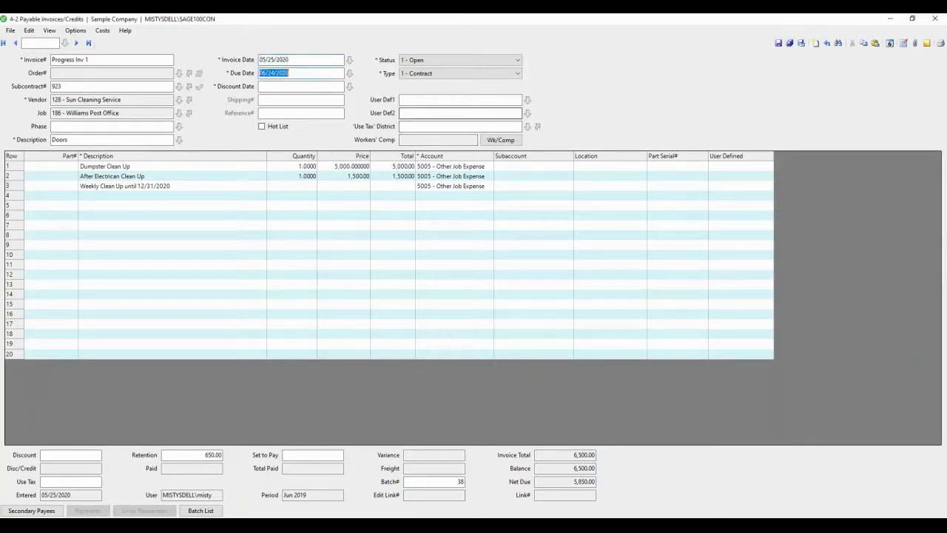
pyautogui.press('Tab')
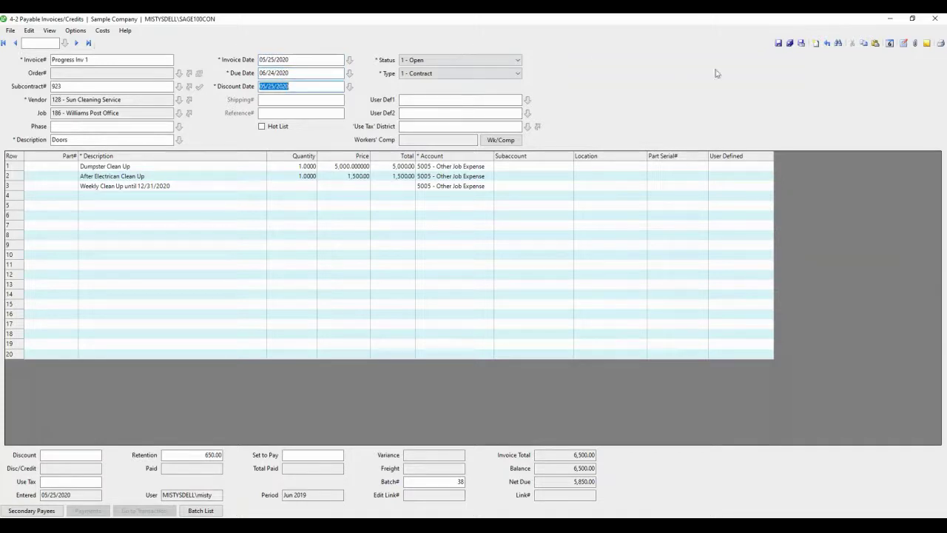
# Get past the posting-period and subaccount warnings and fill subaccount 1 - California Office down lines 1–3.
pyautogui.click(789, 43)
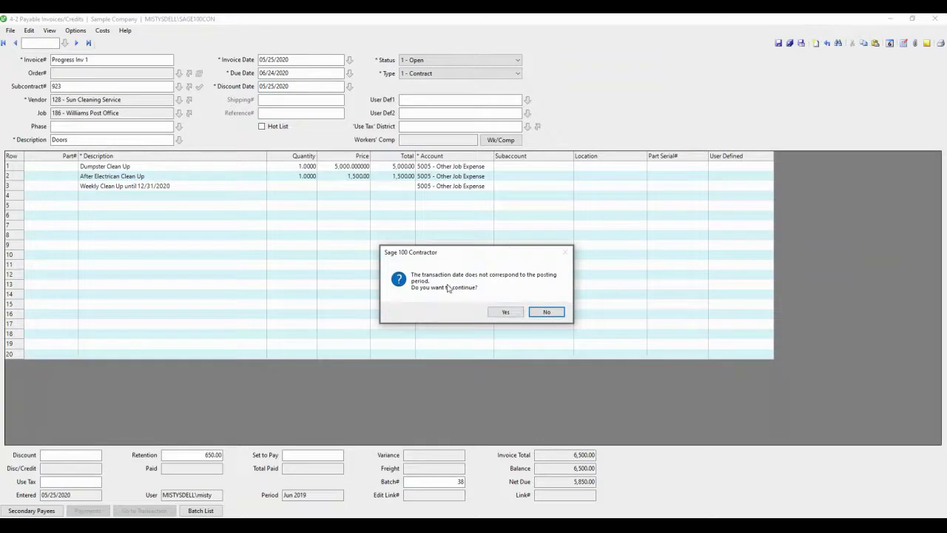
pyautogui.click(500, 314)
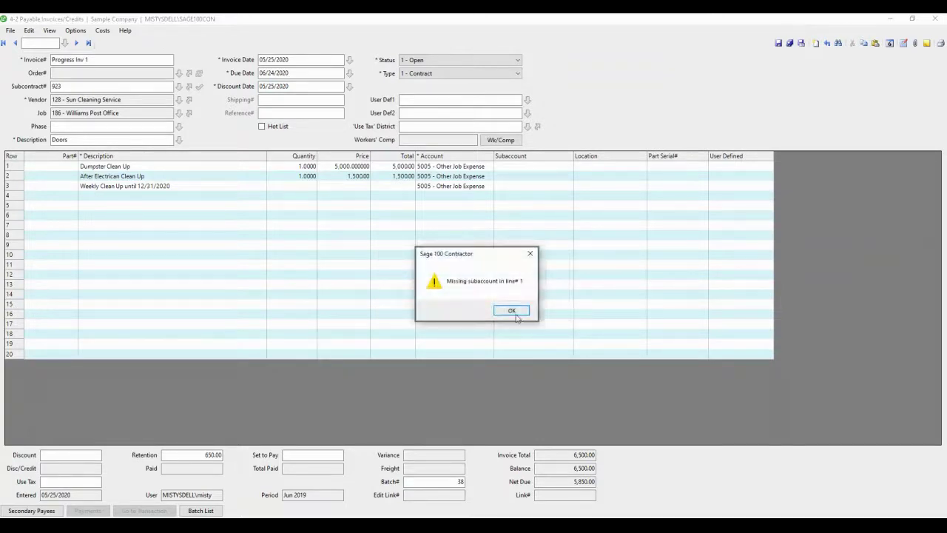
pyautogui.click(510, 310)
pyautogui.moveTo(530, 167); pyautogui.dragTo(535, 187)
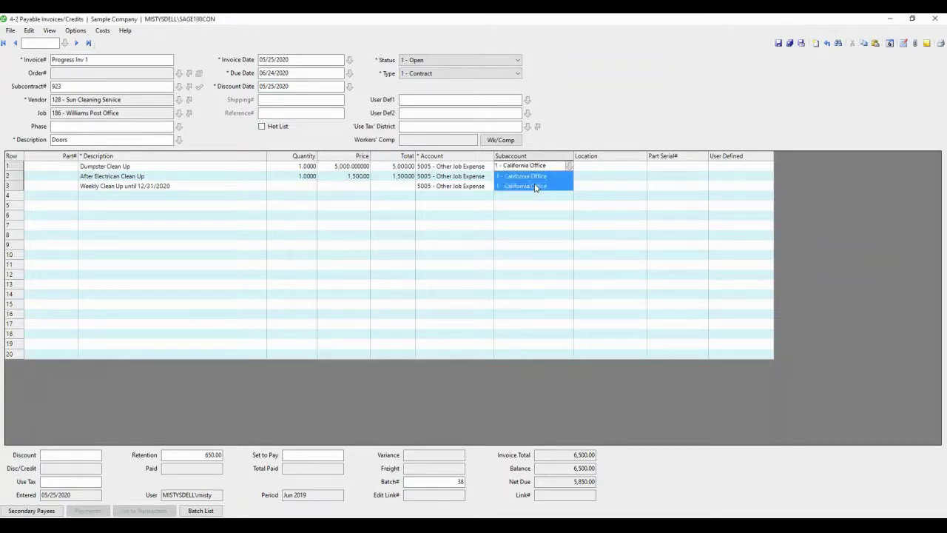
pyautogui.hotkey('ctrl', 'd')
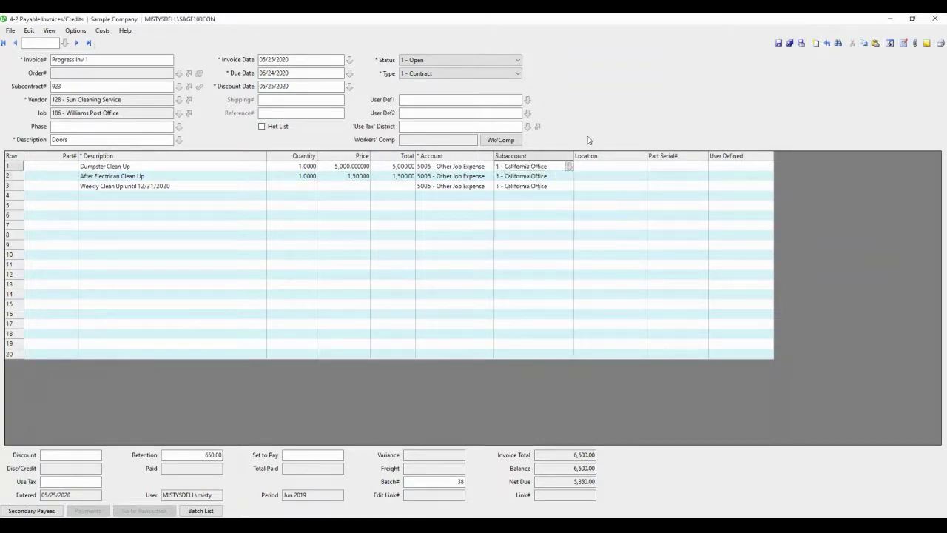
# Save Progress Inv 1 with job costing as link 613 and view its 5,000.00 and 1,500.00 job costs.
pyautogui.click(790, 44)
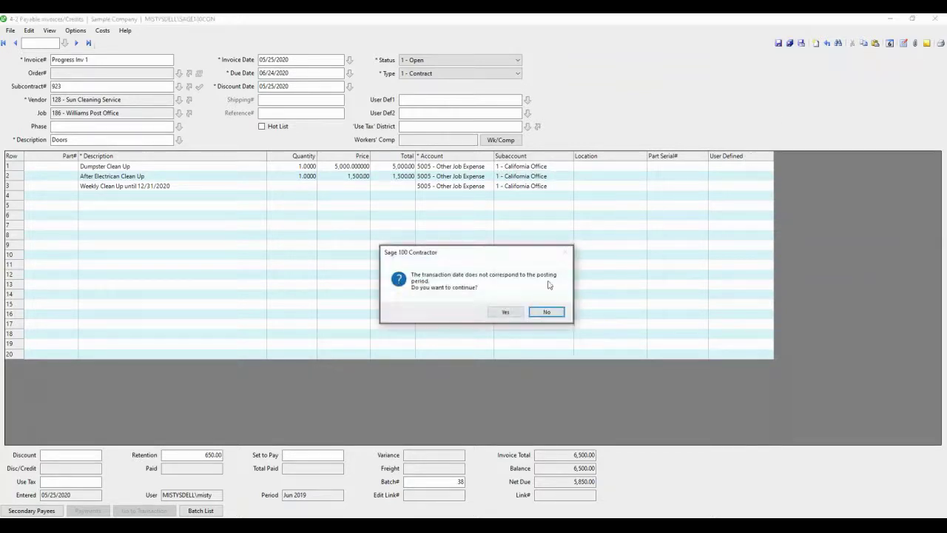
pyautogui.click(512, 316)
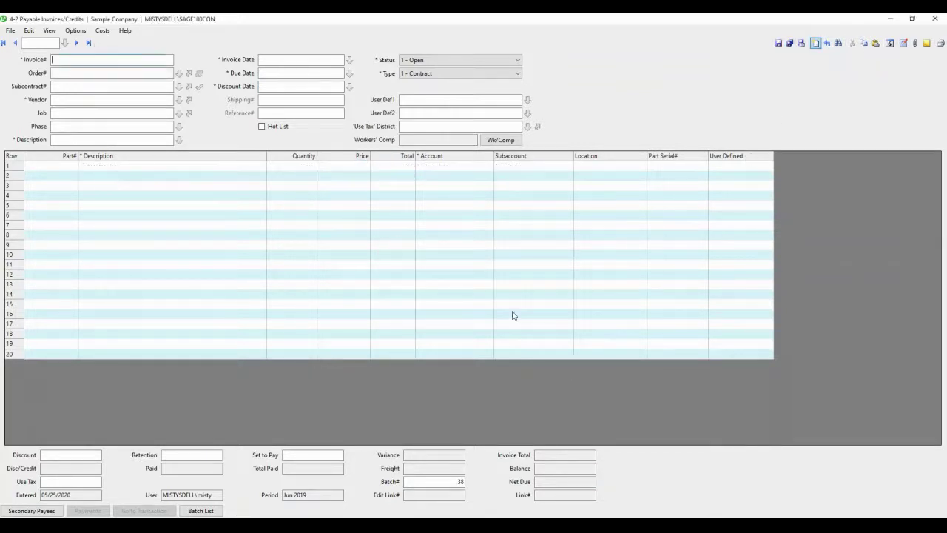
pyautogui.click(818, 45)
pyautogui.click(102, 31)
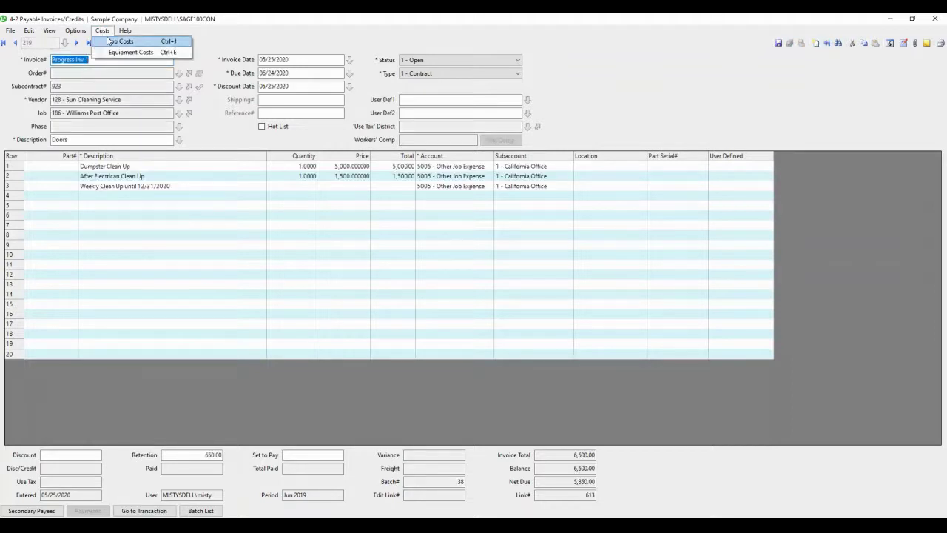
pyautogui.click(116, 38)
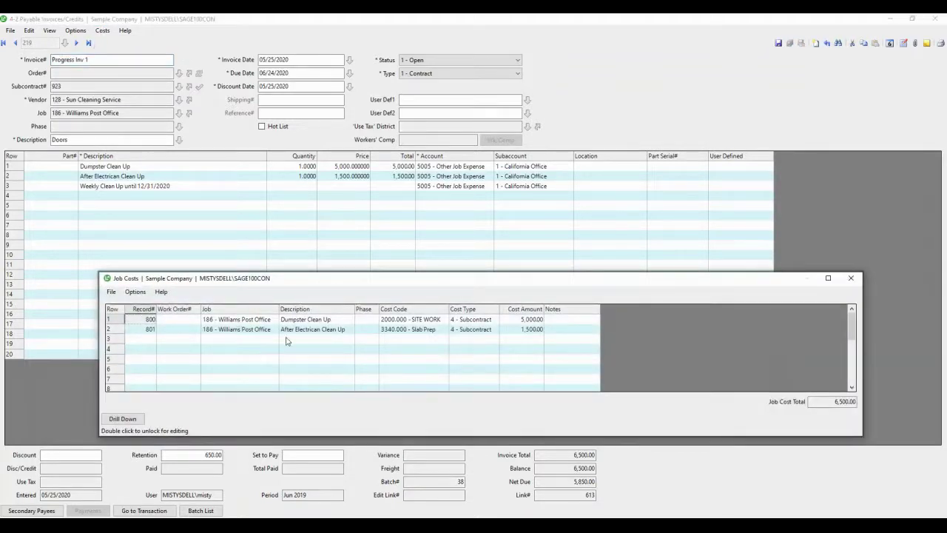